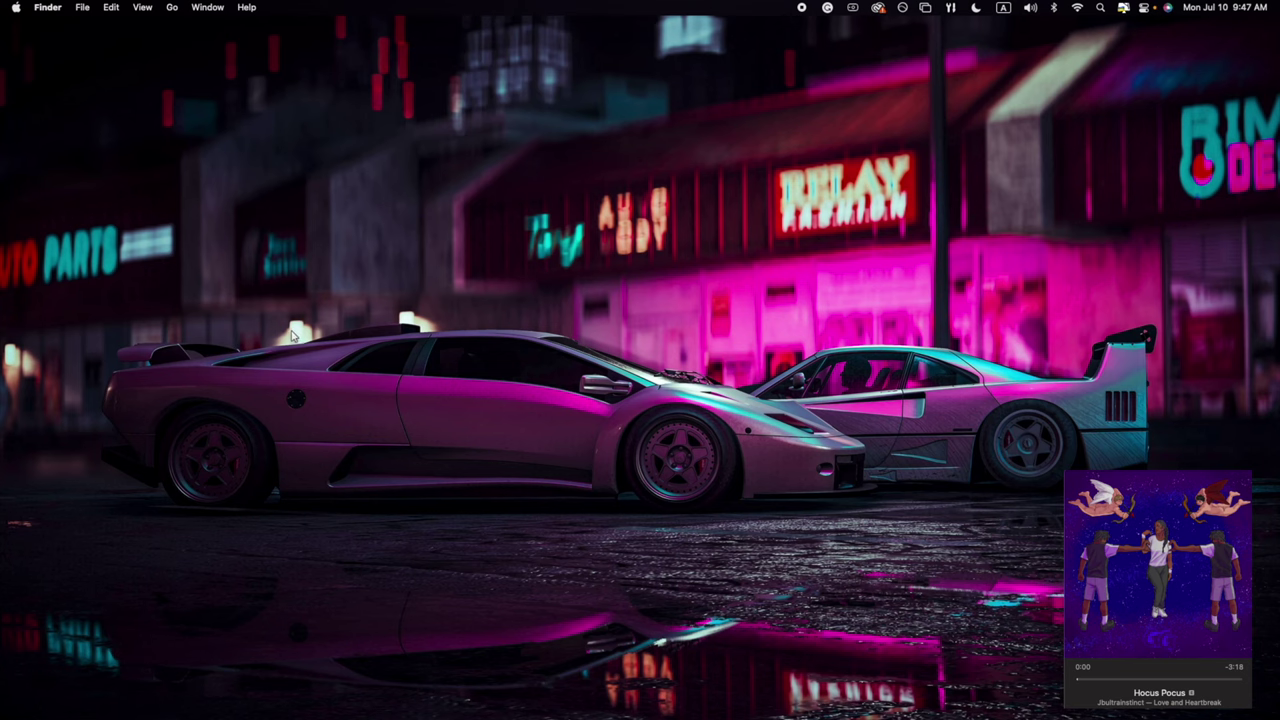
Open the Smiley Face.ani details page from the animated pack cursor set in rw-designer.com's gallery.
{"action": "left_click", "coordinate": [303, 690]}
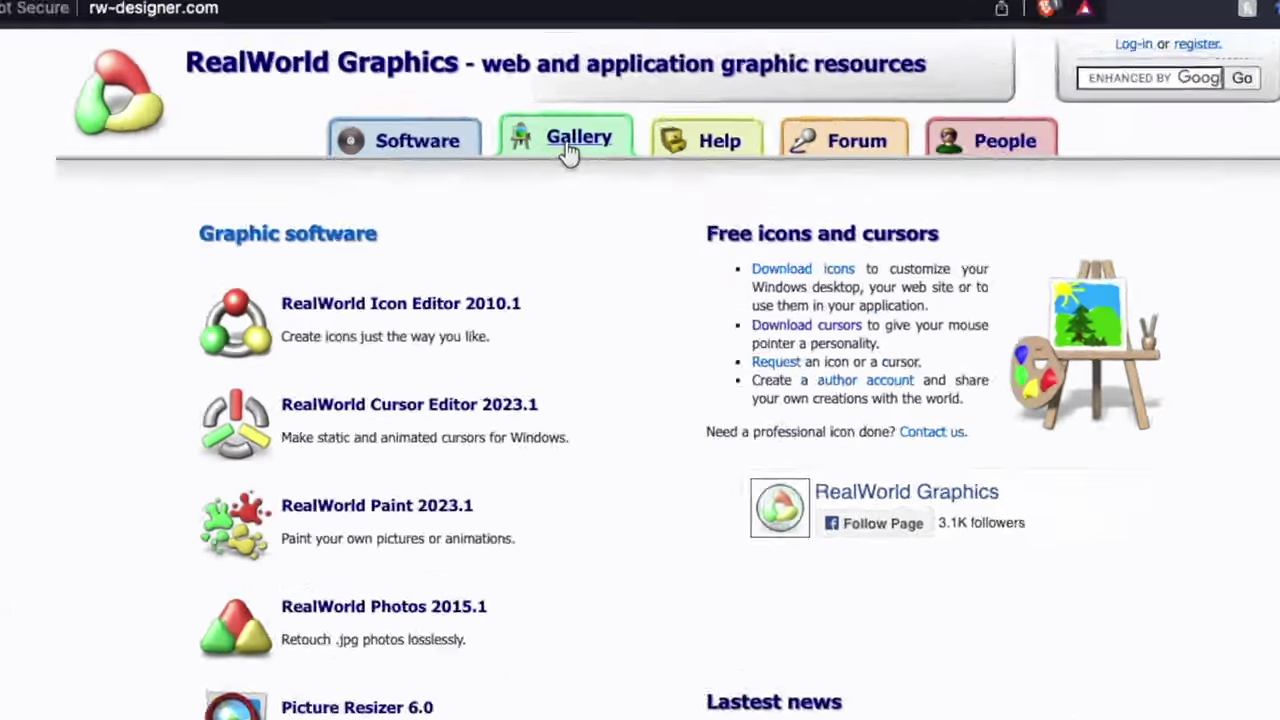
{"action": "left_click", "coordinate": [555, 138]}
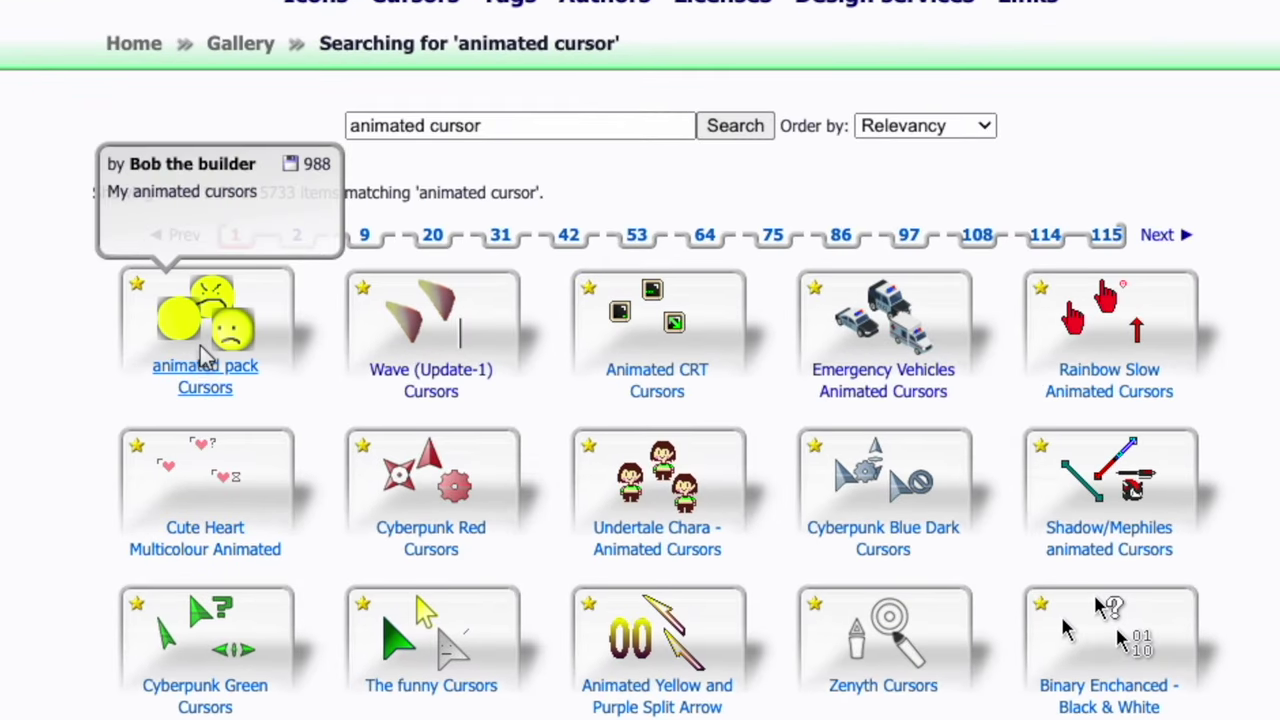
{"action": "left_click", "coordinate": [204, 356]}
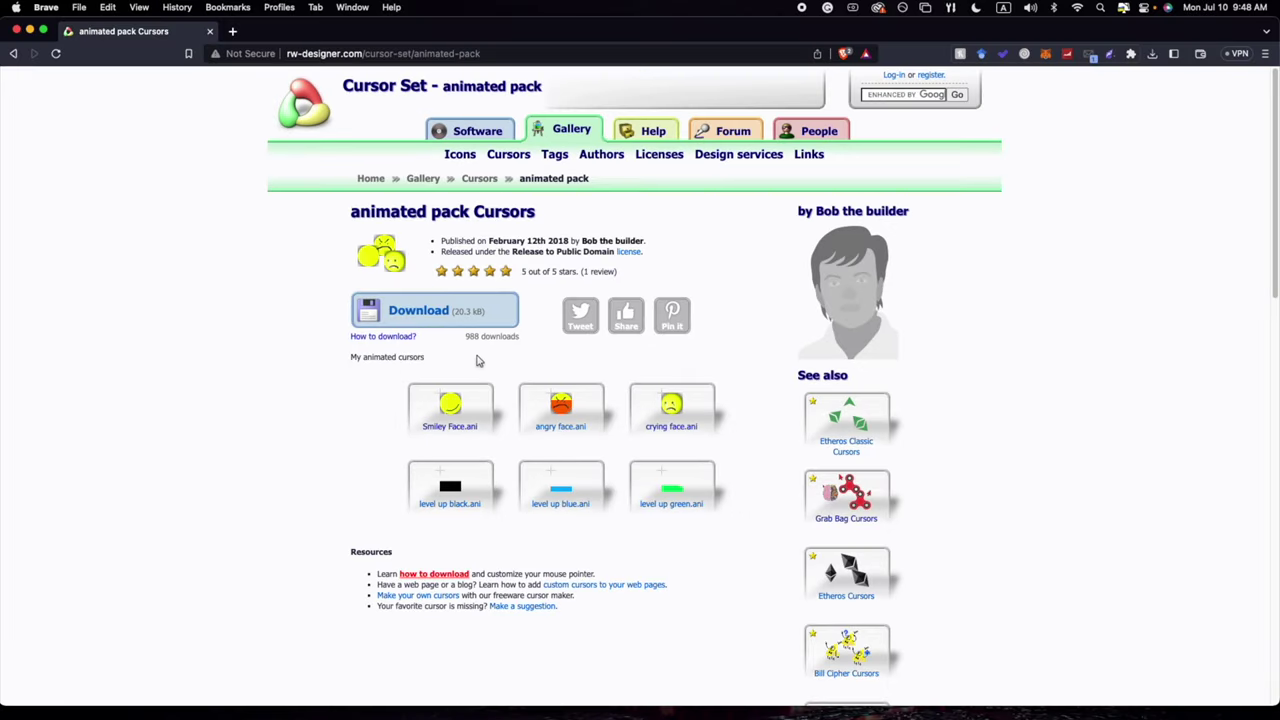
{"action": "left_click", "coordinate": [436, 422]}
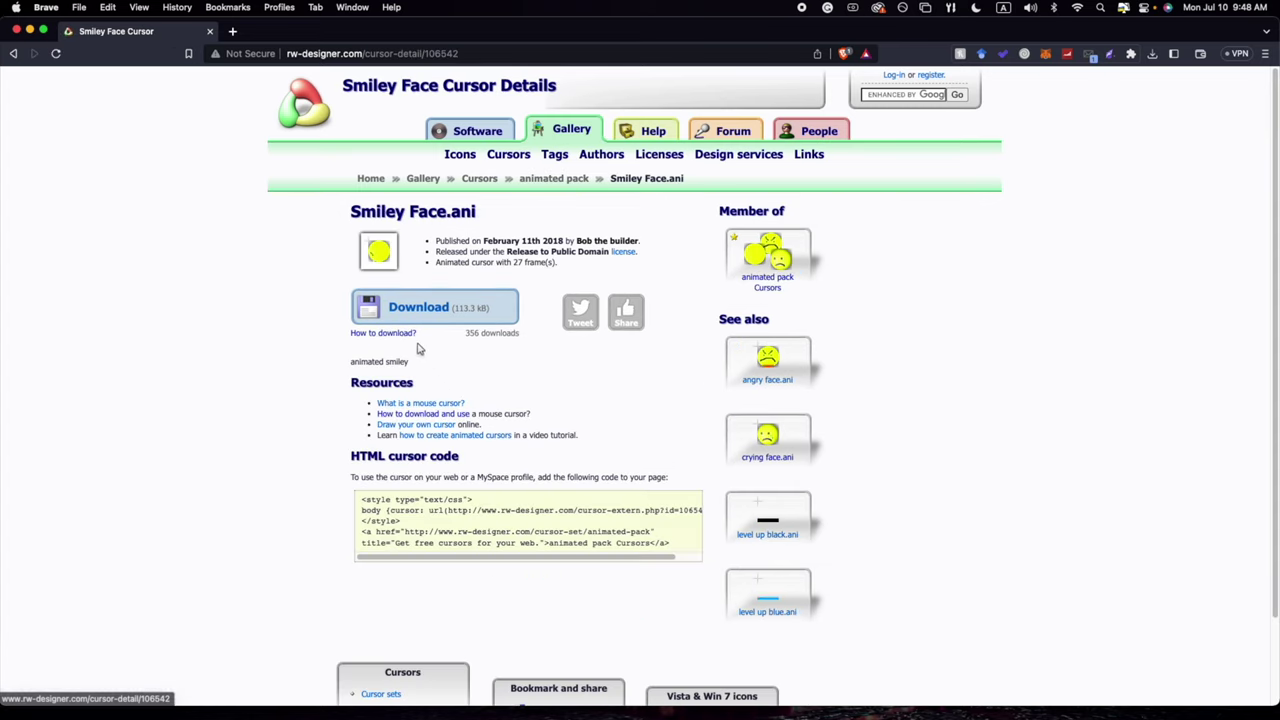
Save the Smiley Face cursor image to the Desktop as "smiley face" and close the browser window.
{"action": "right_click", "coordinate": [392, 258]}
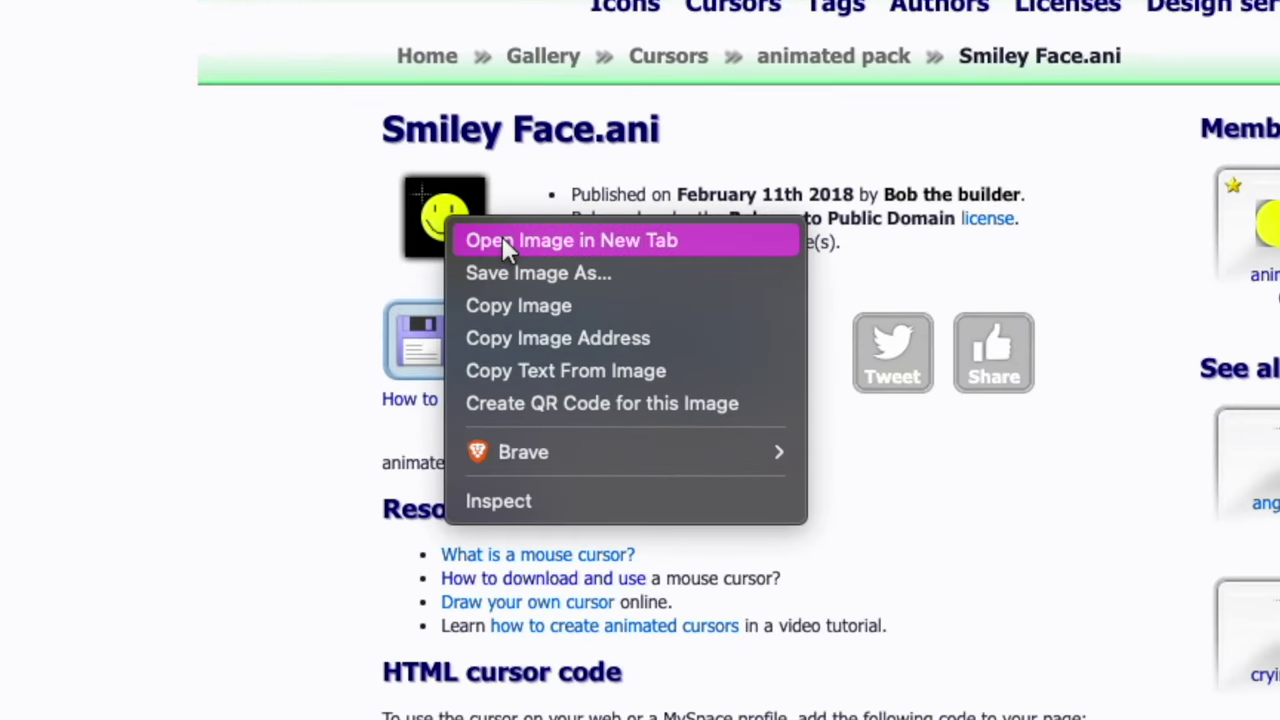
{"action": "left_click", "coordinate": [520, 272]}
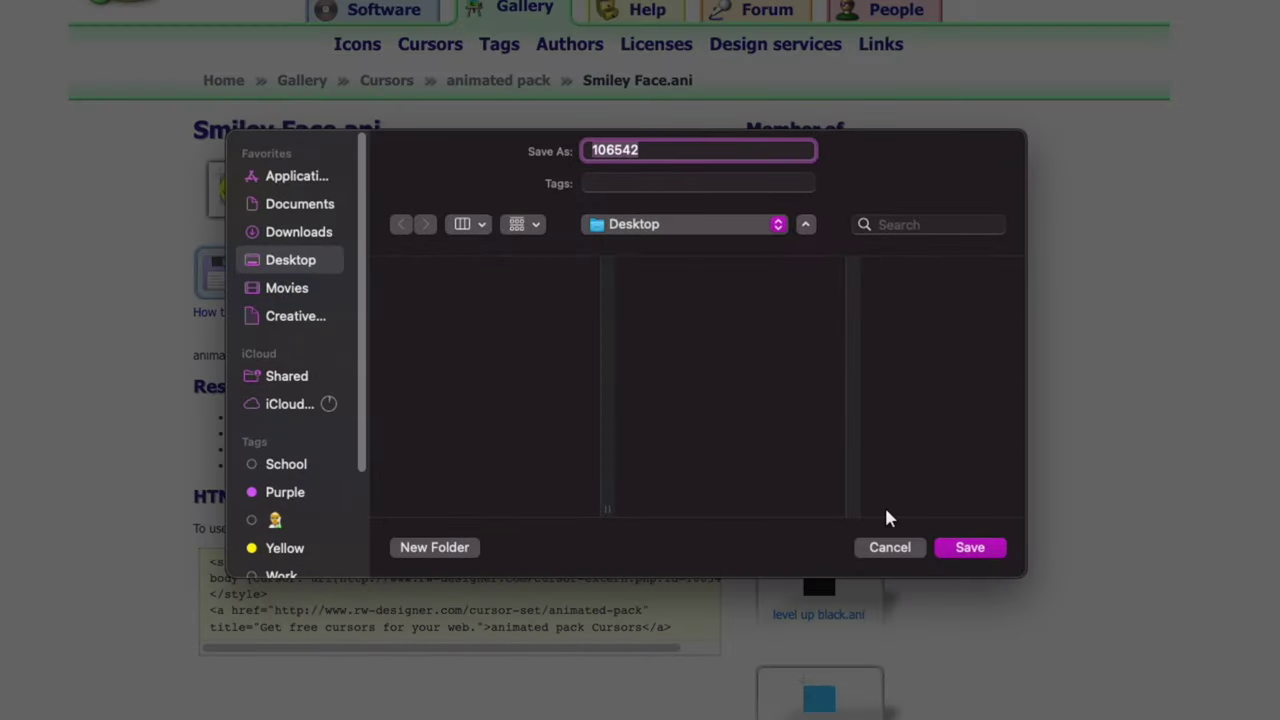
{"action": "type", "text": "smiley face"}
{"action": "left_click", "coordinate": [966, 548]}
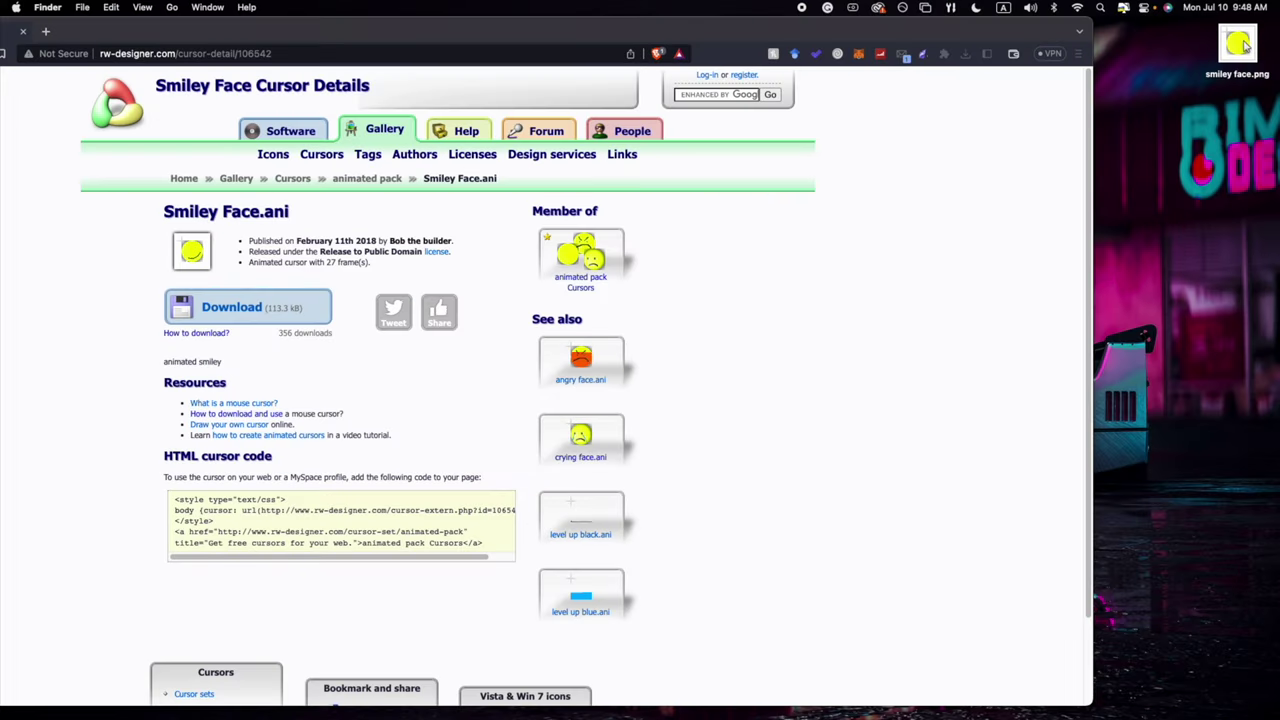
{"action": "double_click", "coordinate": [50, 60]}
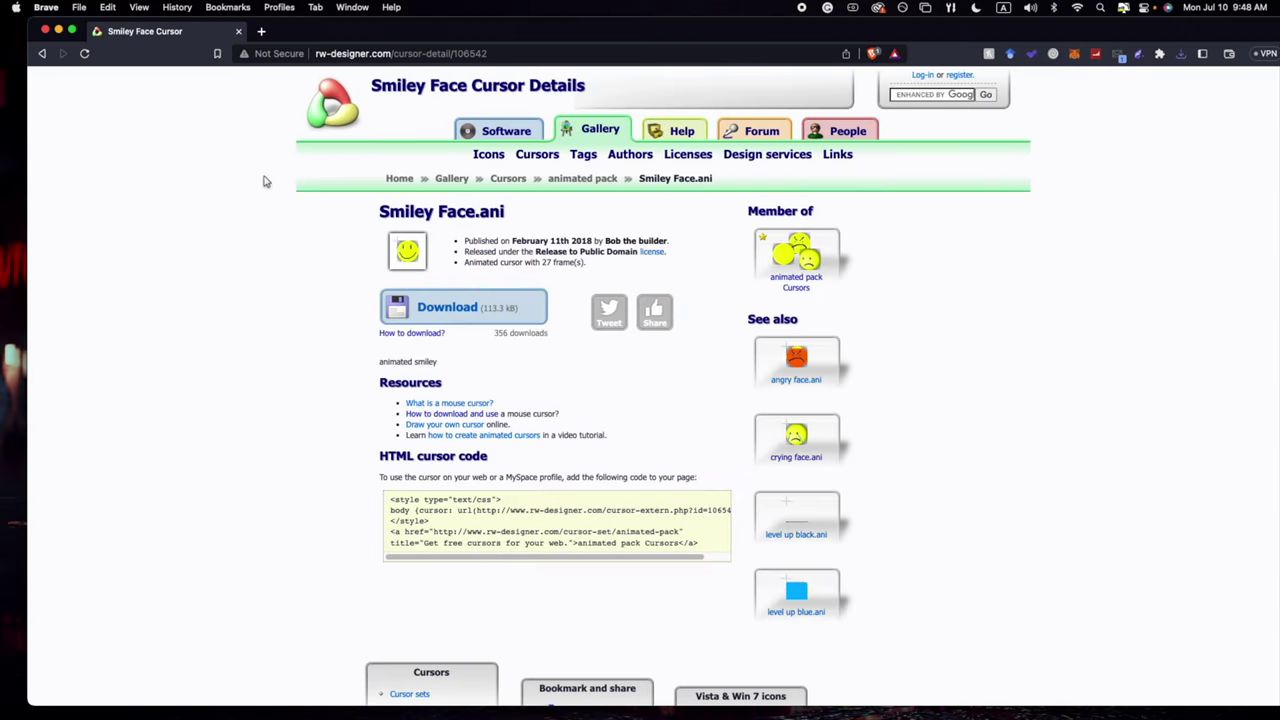
{"action": "left_click", "coordinate": [44, 31]}
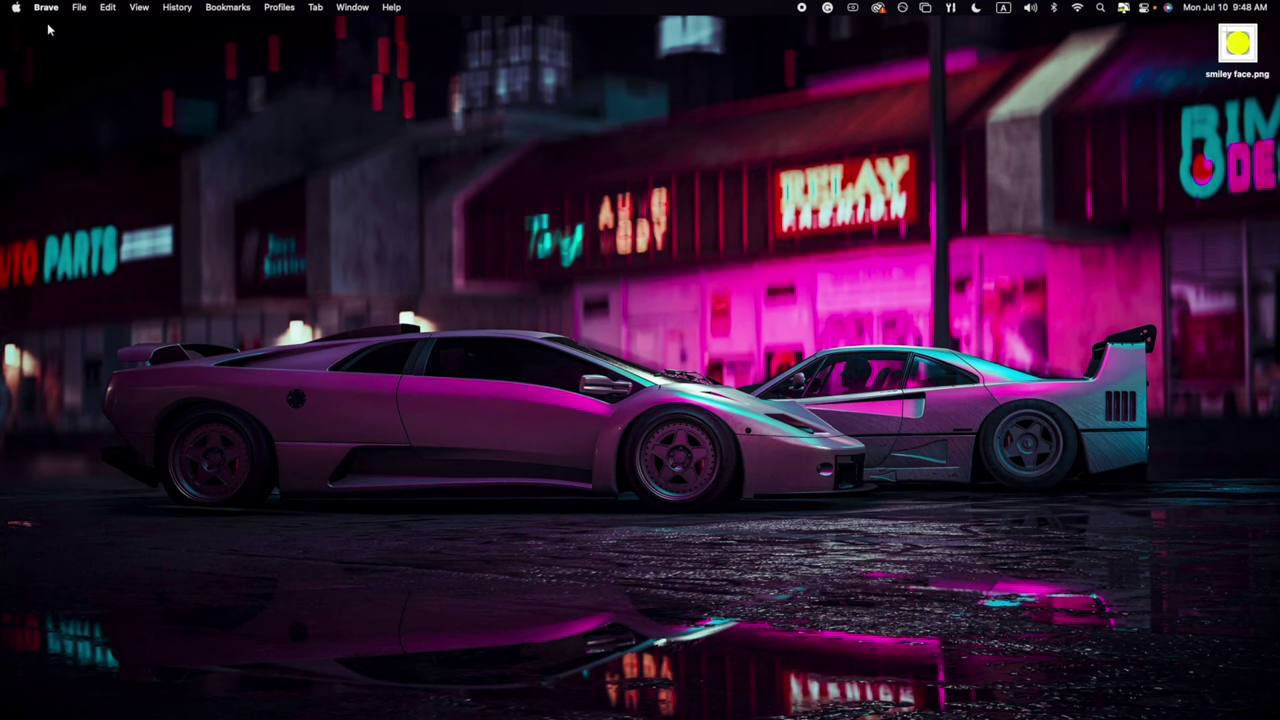
Open smiley face.png from the Desktop in Preview and enlarge the window to browse its frame thumbnails.
{"action": "double_click", "coordinate": [1237, 43]}
{"action": "scroll", "coordinate": [86, 90], "scroll_direction": "down", "scroll_amount": 10}
{"action": "left_click_drag", "start_coordinate": [565, 201], "coordinate": [864, 306]}
{"action": "left_click_drag", "start_coordinate": [262, 22], "coordinate": [505, 24]}
{"action": "scroll", "coordinate": [321, 85], "scroll_direction": "up", "scroll_amount": 15}
{"action": "left_click_drag", "start_coordinate": [320, 82], "coordinate": [302, 272]}
{"action": "scroll", "coordinate": [301, 272], "scroll_direction": "down", "scroll_amount": 2}
Delete the last frame, number 27, from smiley face.png.
{"action": "left_click", "coordinate": [313, 230]}
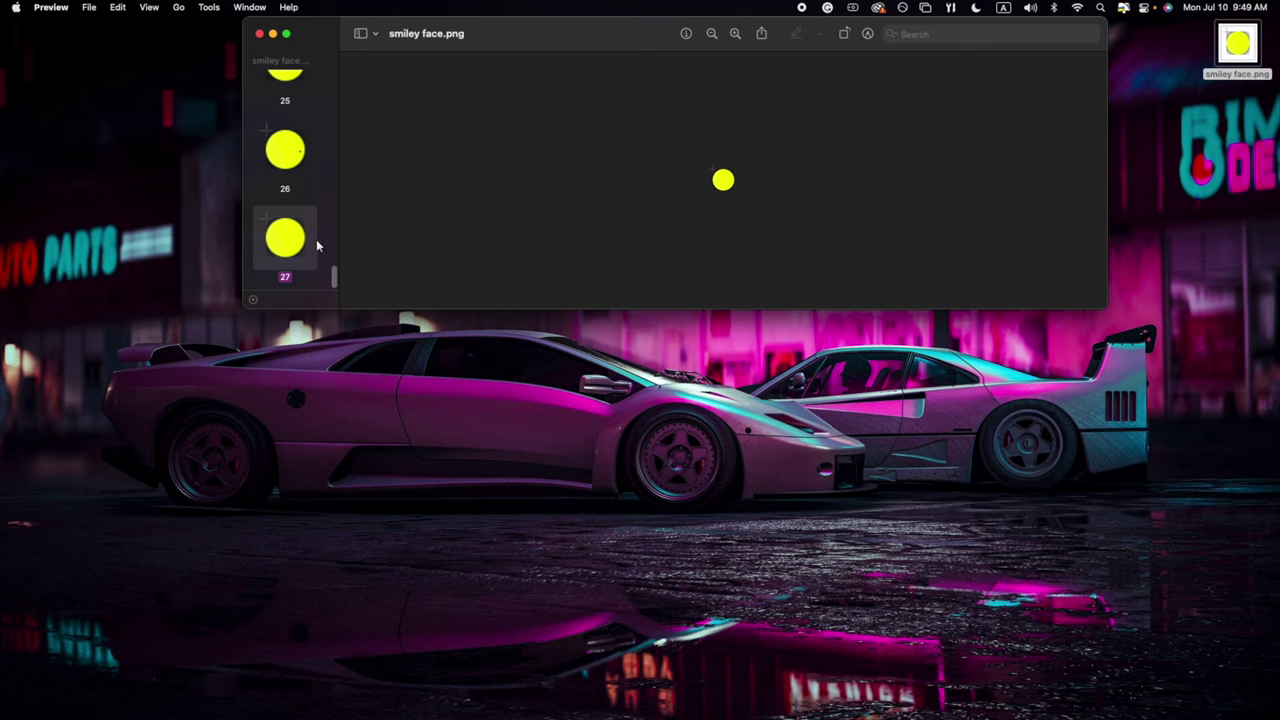
{"action": "left_click_drag", "start_coordinate": [338, 288], "coordinate": [323, 56]}
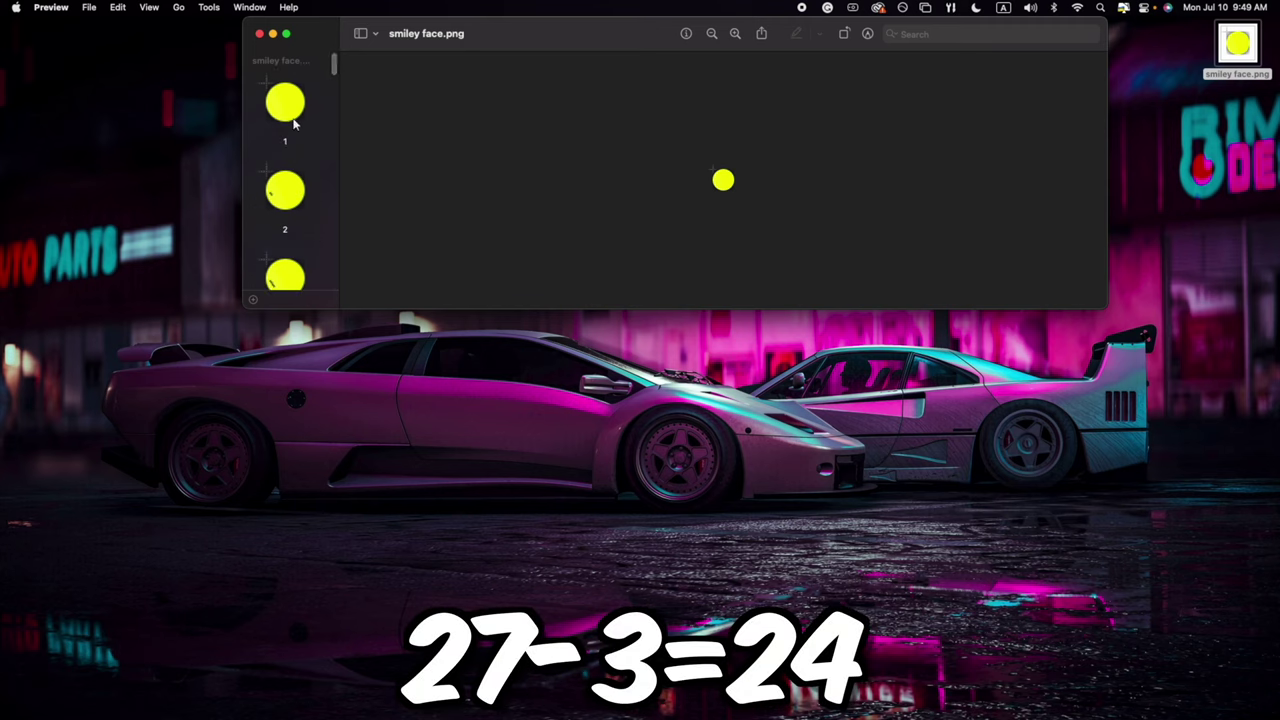
{"action": "scroll", "coordinate": [290, 130], "scroll_direction": "down", "scroll_amount": 20}
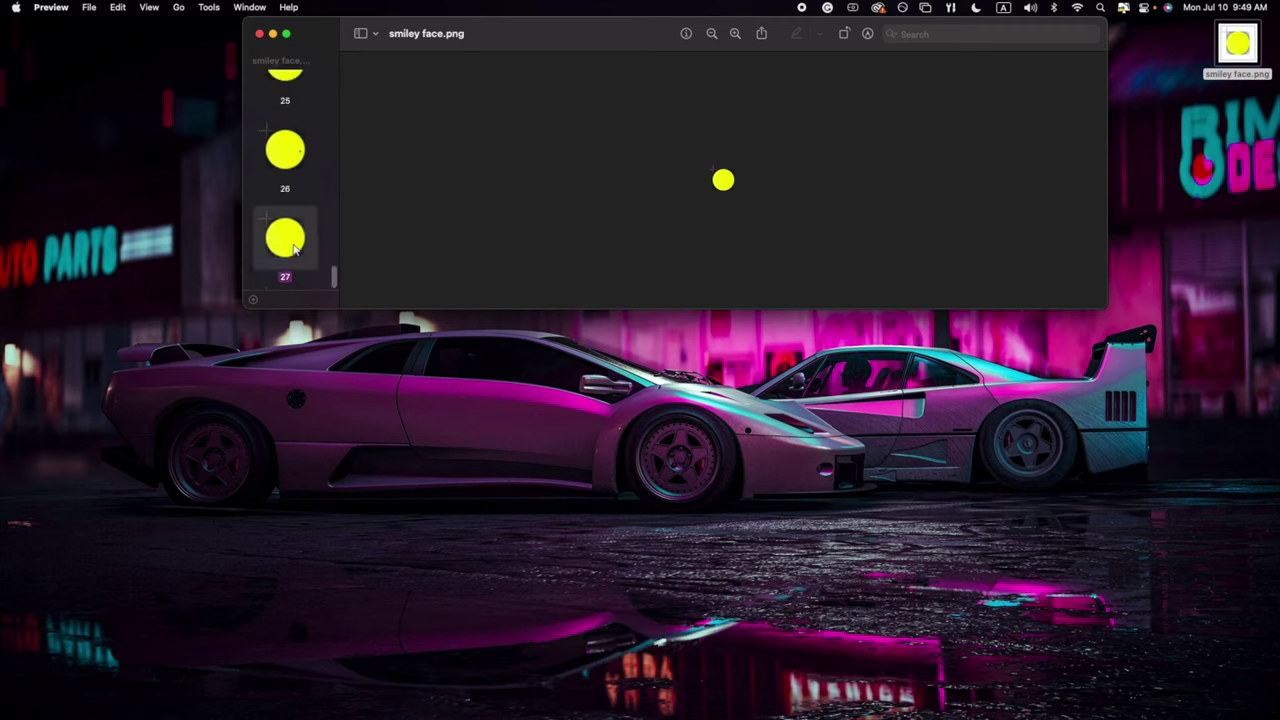
{"action": "key", "text": "Delete"}
{"action": "scroll", "coordinate": [290, 200], "scroll_direction": "up", "scroll_amount": 20}
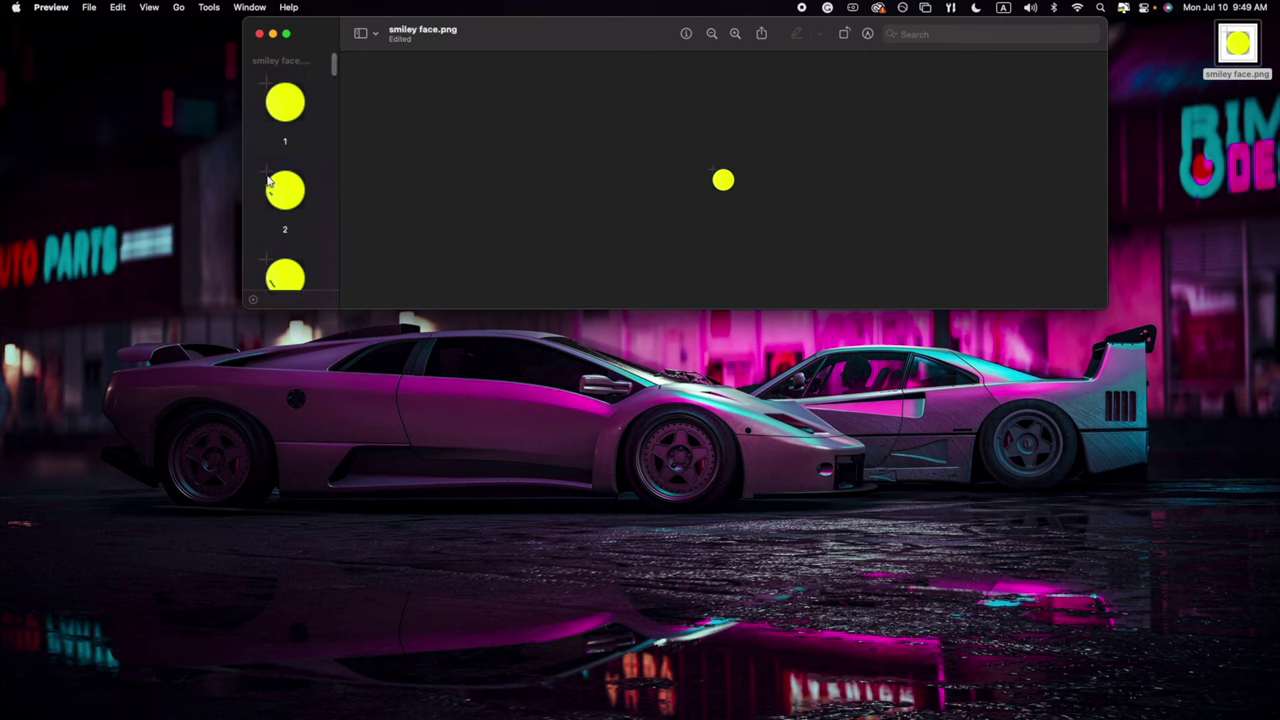
Remove two more frames, including the second one, to leave 24 frames in smiley face.png, and close the image.
{"action": "left_click", "coordinate": [275, 184]}
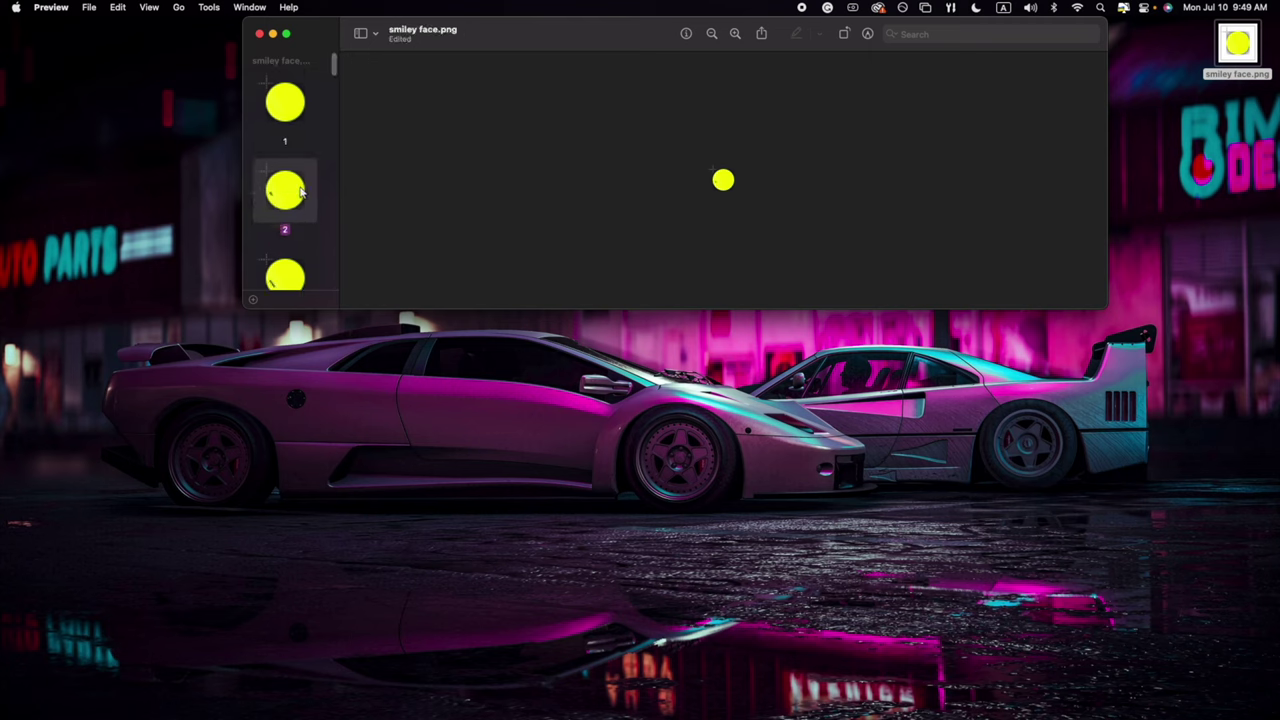
{"action": "key", "text": "Down"}
{"action": "key", "text": "Down"}
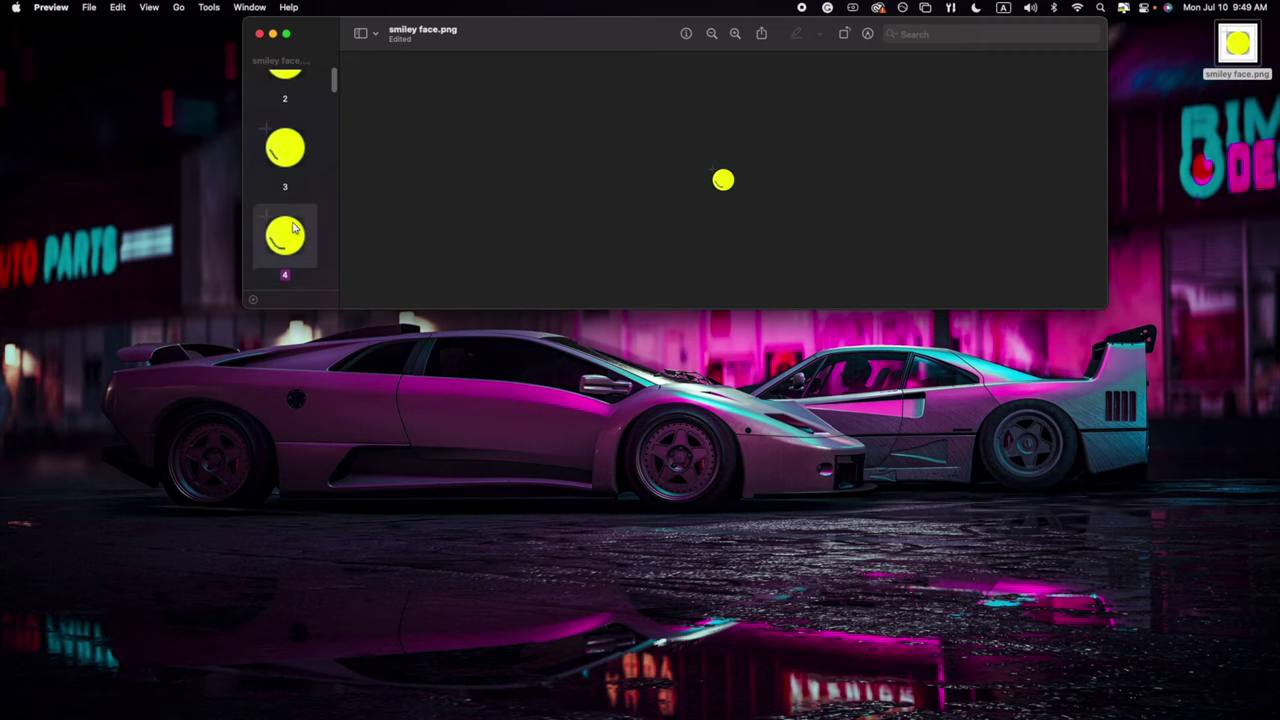
{"action": "scroll", "coordinate": [300, 215], "scroll_direction": "down", "scroll_amount": 20}
{"action": "scroll", "coordinate": [293, 253], "scroll_direction": "up", "scroll_amount": 10}
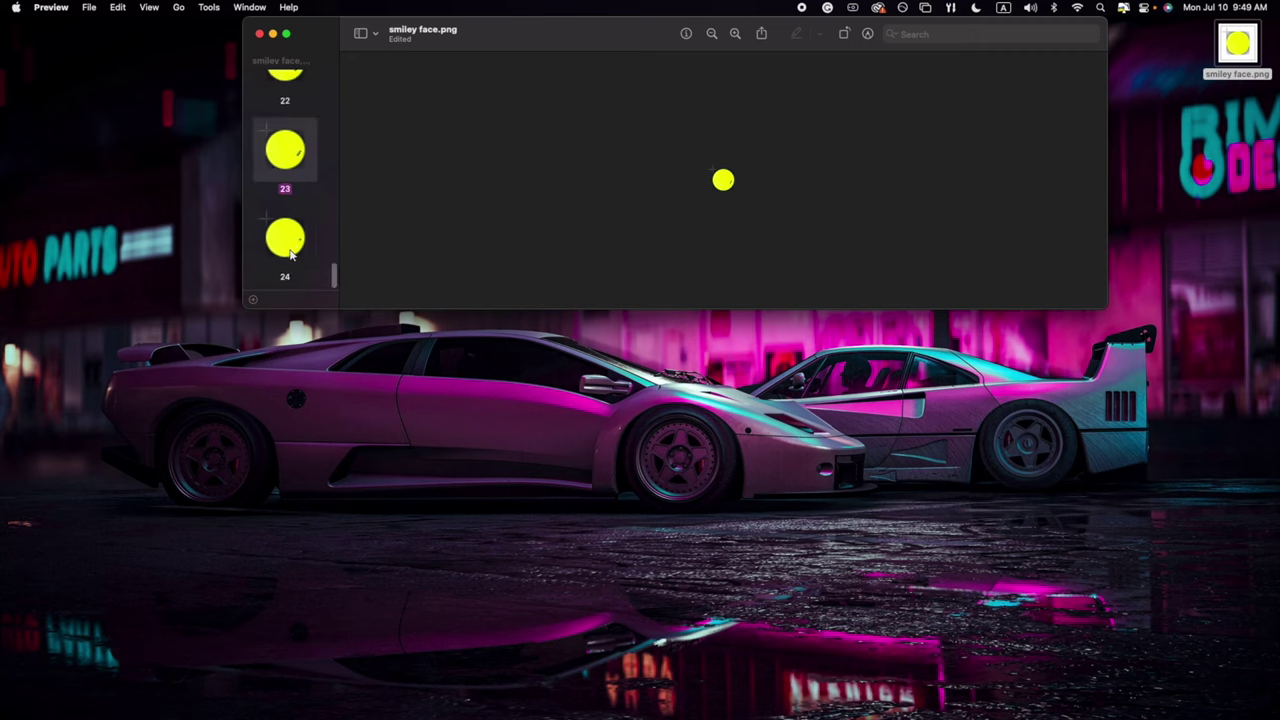
{"action": "scroll", "coordinate": [291, 256], "scroll_direction": "up", "scroll_amount": 12}
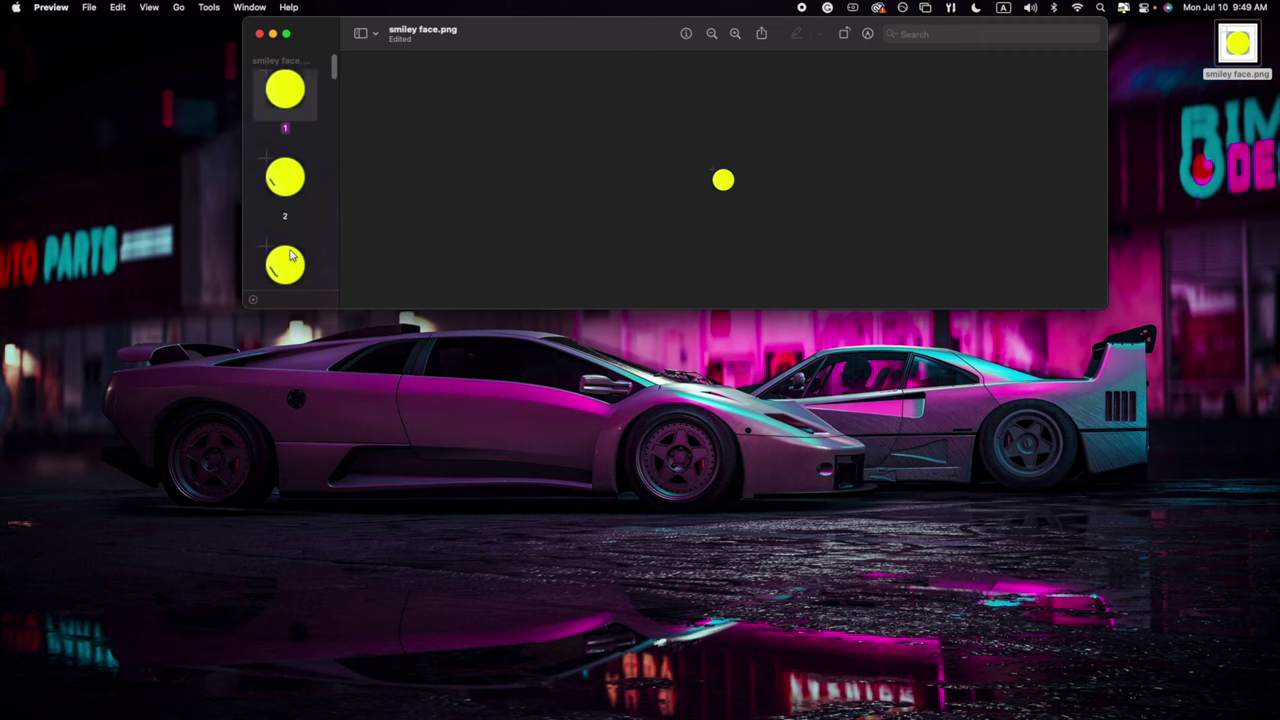
{"action": "scroll", "coordinate": [291, 256], "scroll_direction": "down", "scroll_amount": 20}
{"action": "left_click", "coordinate": [291, 256]}
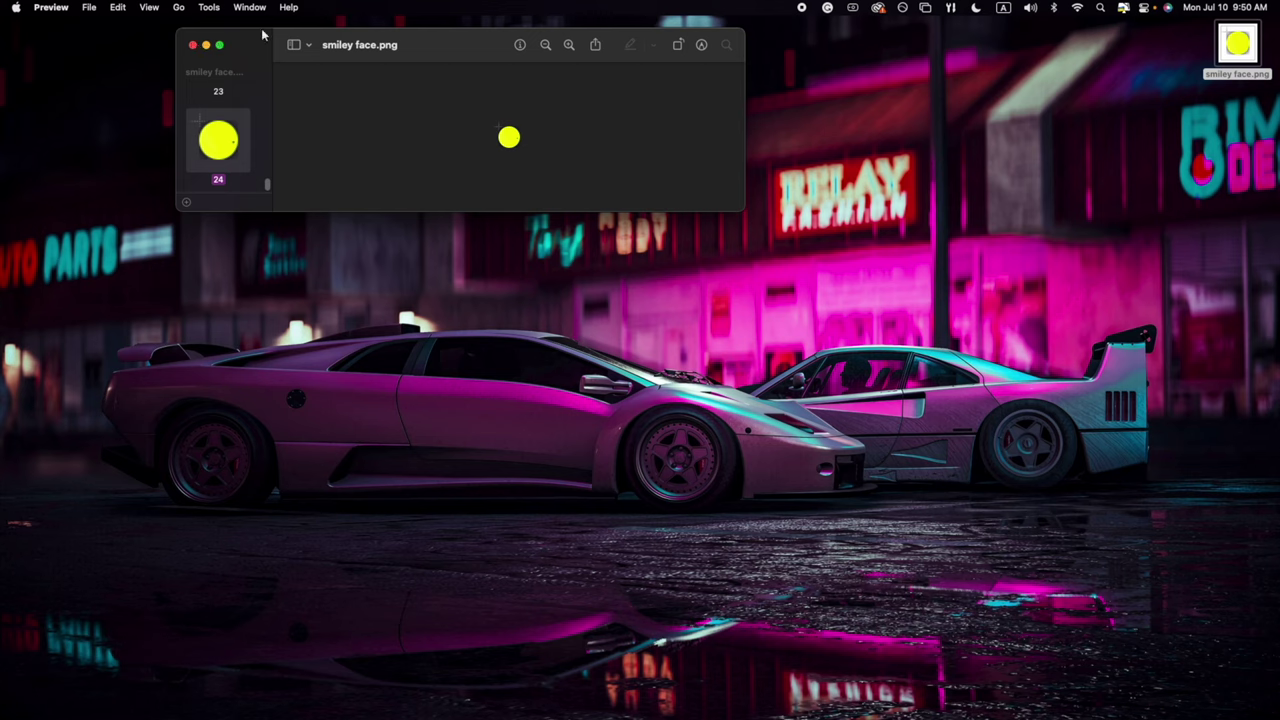
{"action": "left_click", "coordinate": [193, 46]}
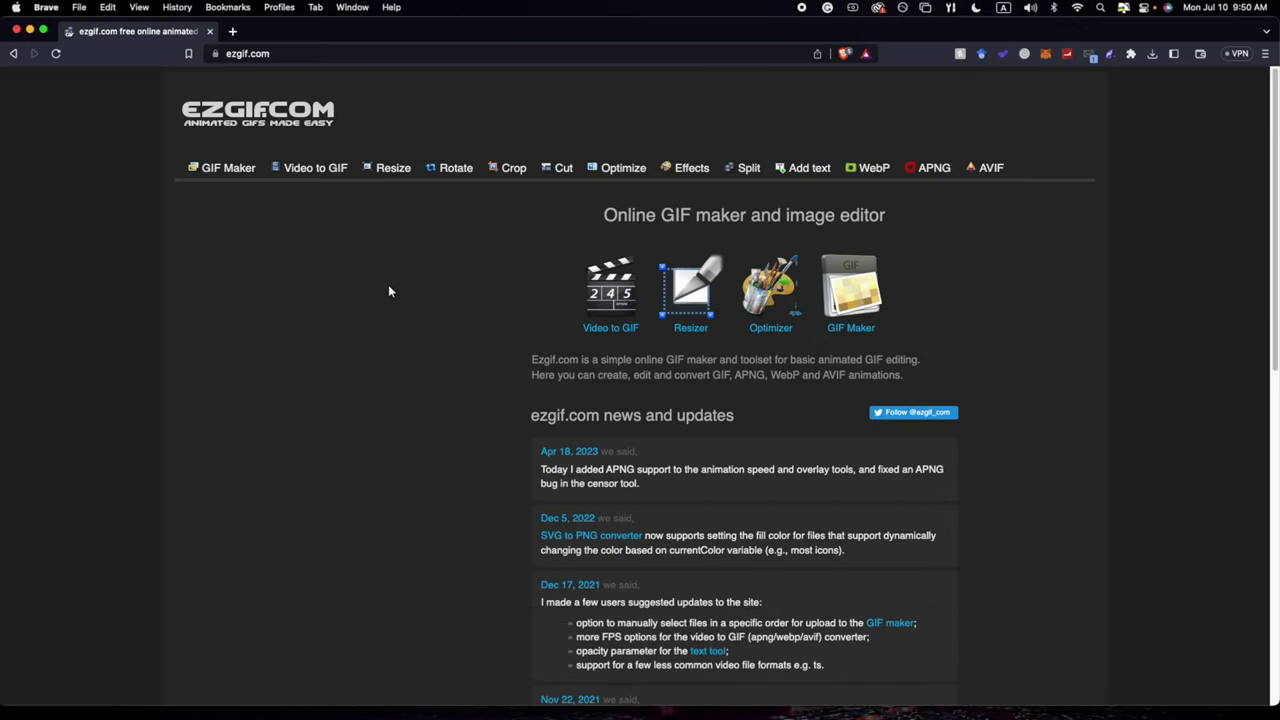
Upload smiley face.png from the Desktop to ezgif.com's animated GIF splitter and split it into frames.
{"action": "left_click", "coordinate": [742, 172]}
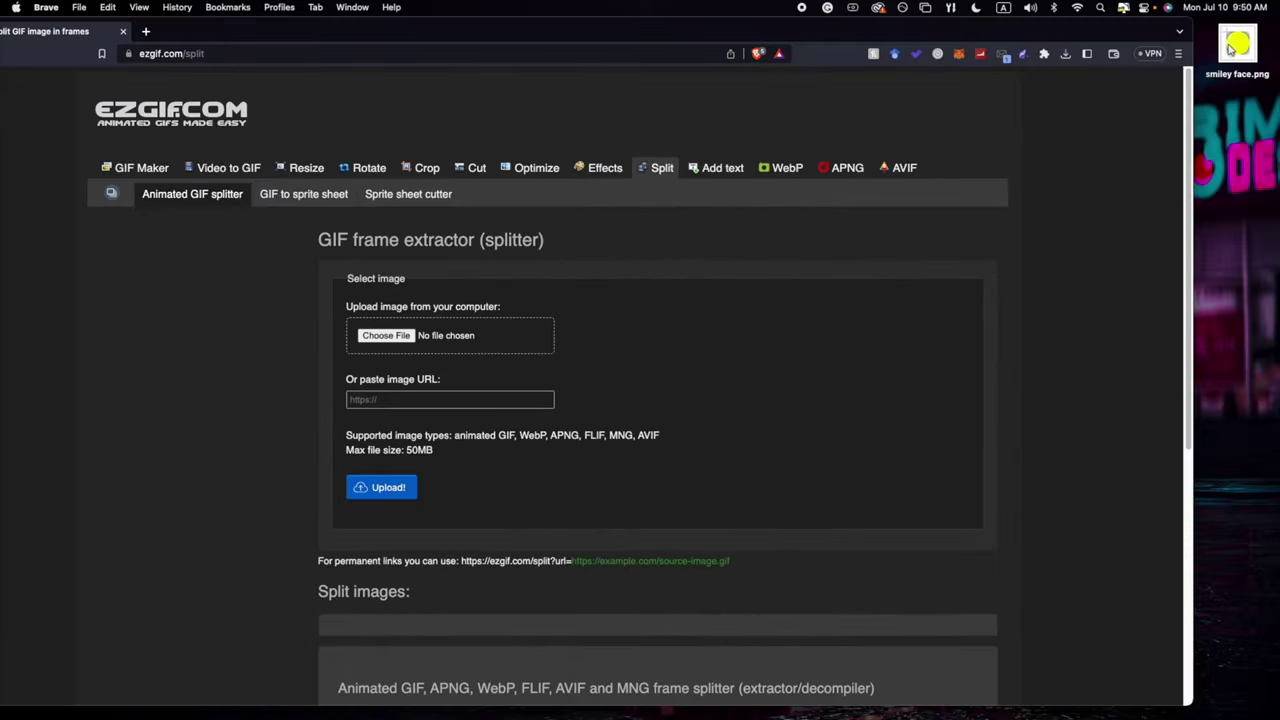
{"action": "left_click_drag", "start_coordinate": [1232, 48], "coordinate": [340, 340]}
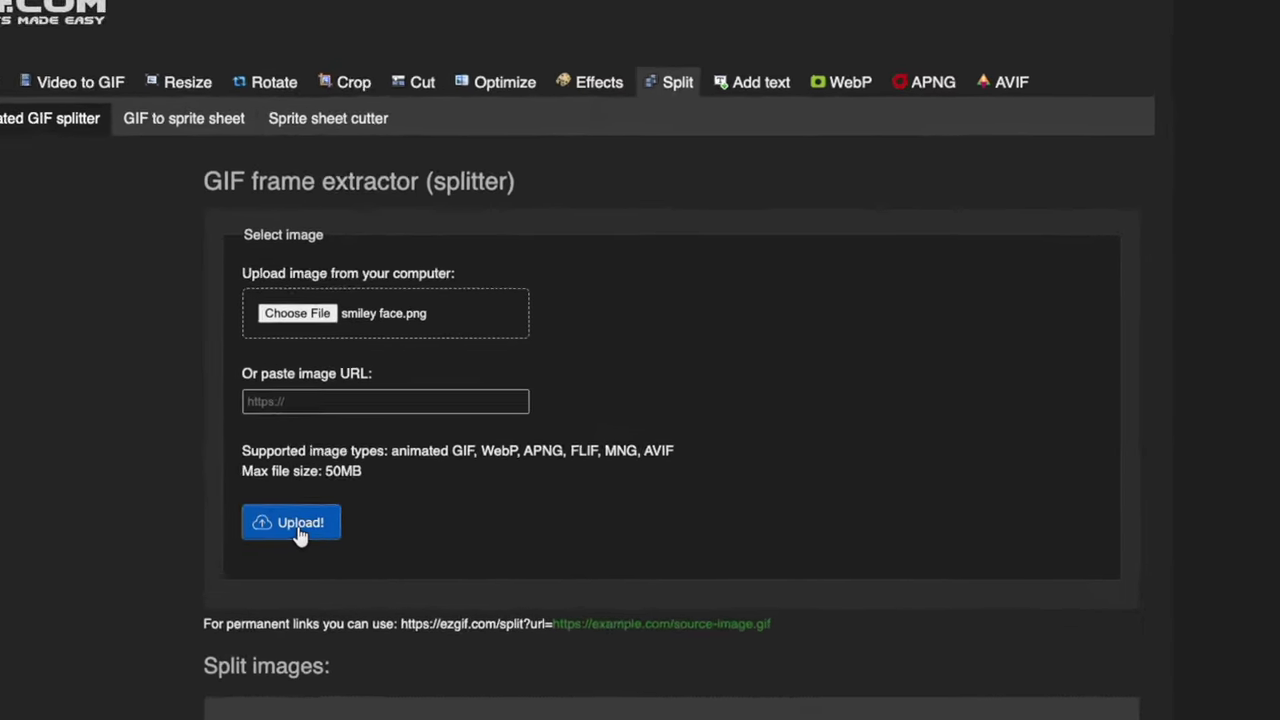
{"action": "left_click", "coordinate": [473, 492]}
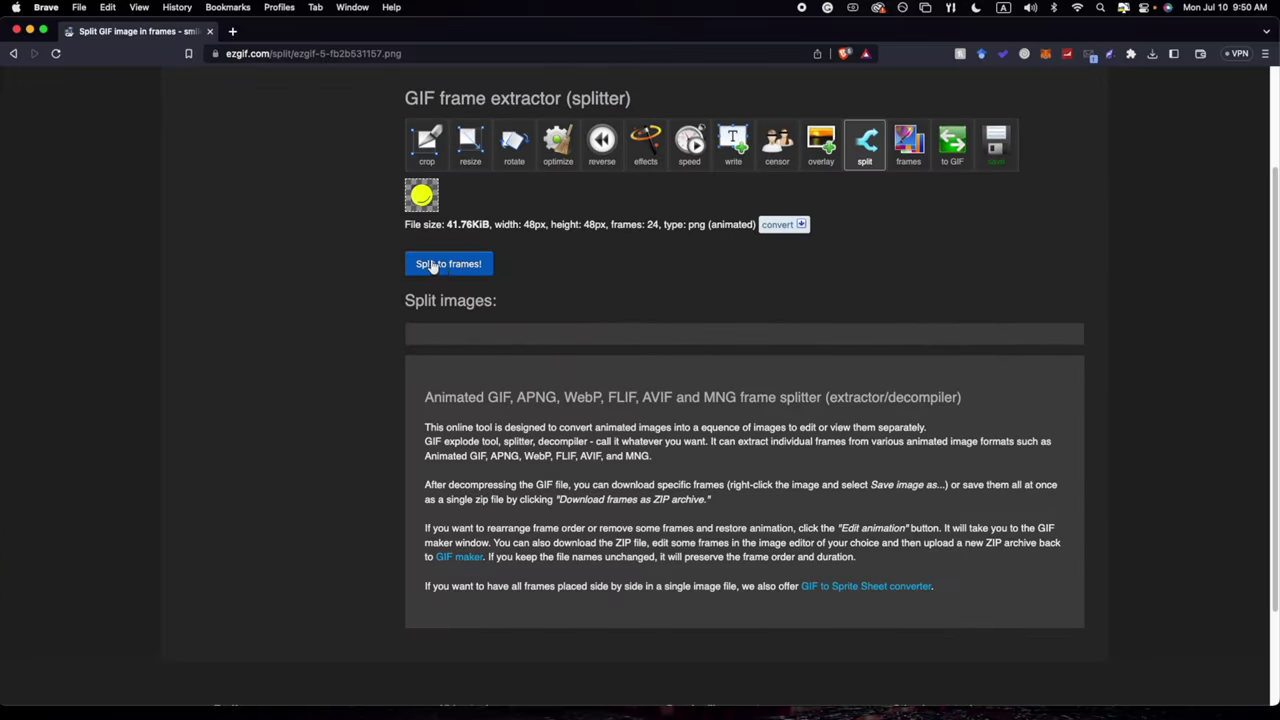
{"action": "left_click", "coordinate": [432, 265]}
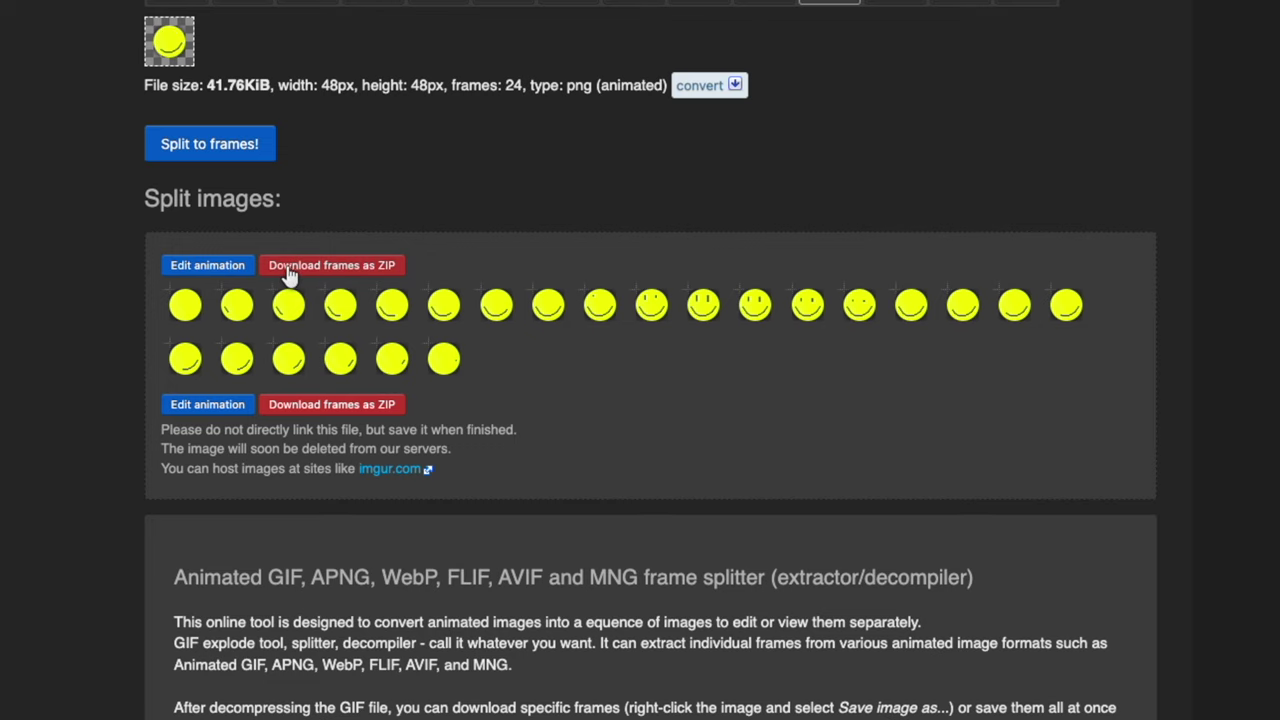
Download the split frames as a ZIP archive named "smiley face" to the Desktop and close the browser window.
{"action": "left_click", "coordinate": [330, 272]}
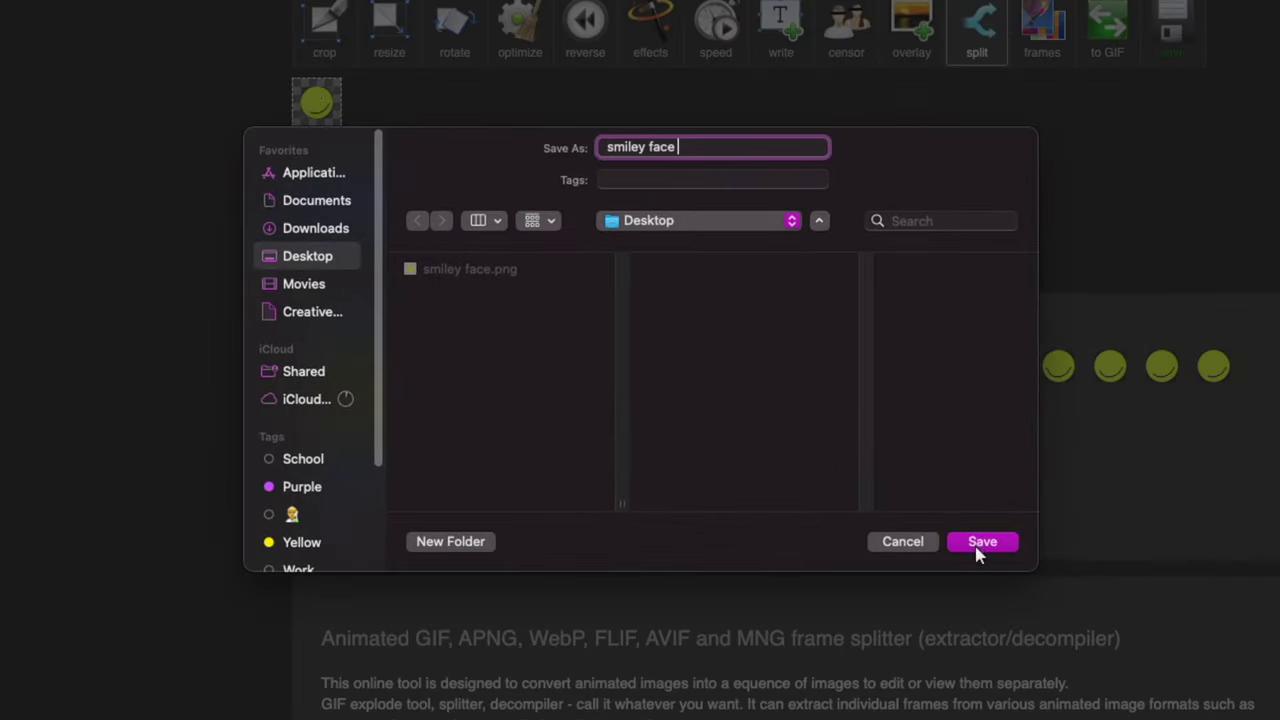
{"action": "left_click", "coordinate": [980, 545]}
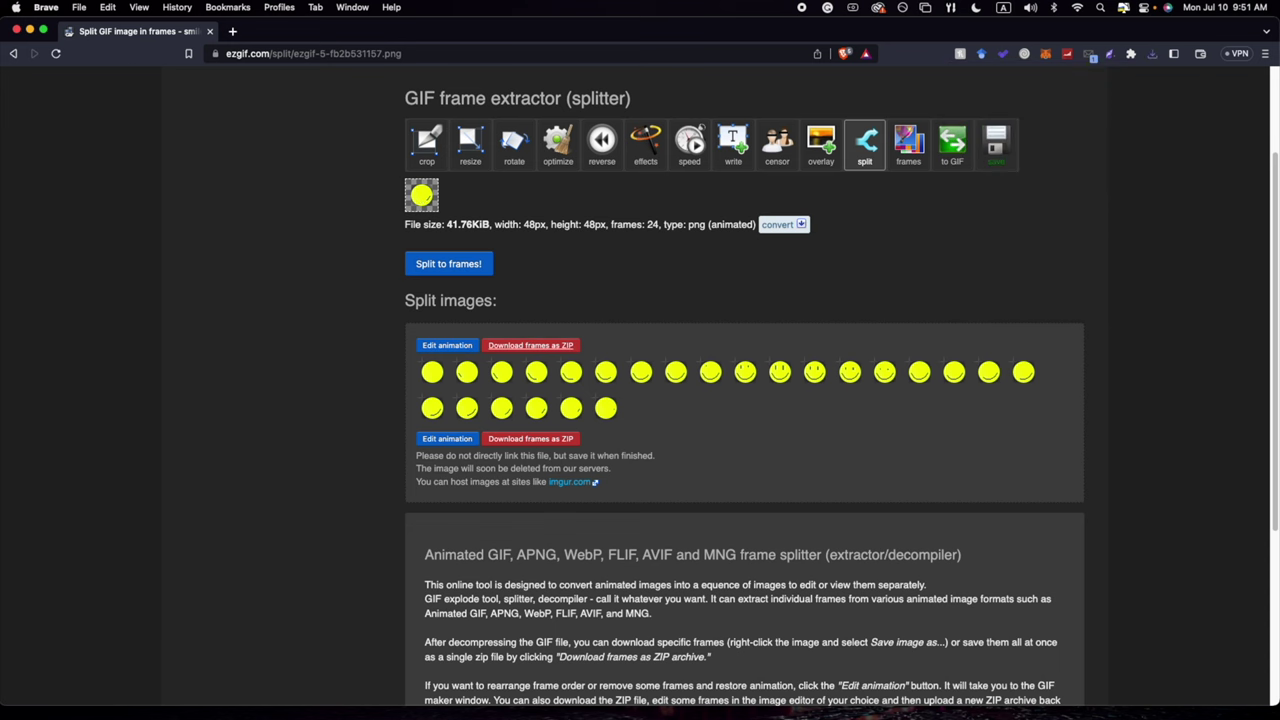
{"action": "left_click", "coordinate": [16, 31]}
Extract the smiley face ZIP archive on the Desktop, review the frame images in the extracted folder, and close it.
{"action": "double_click", "coordinate": [1240, 117]}
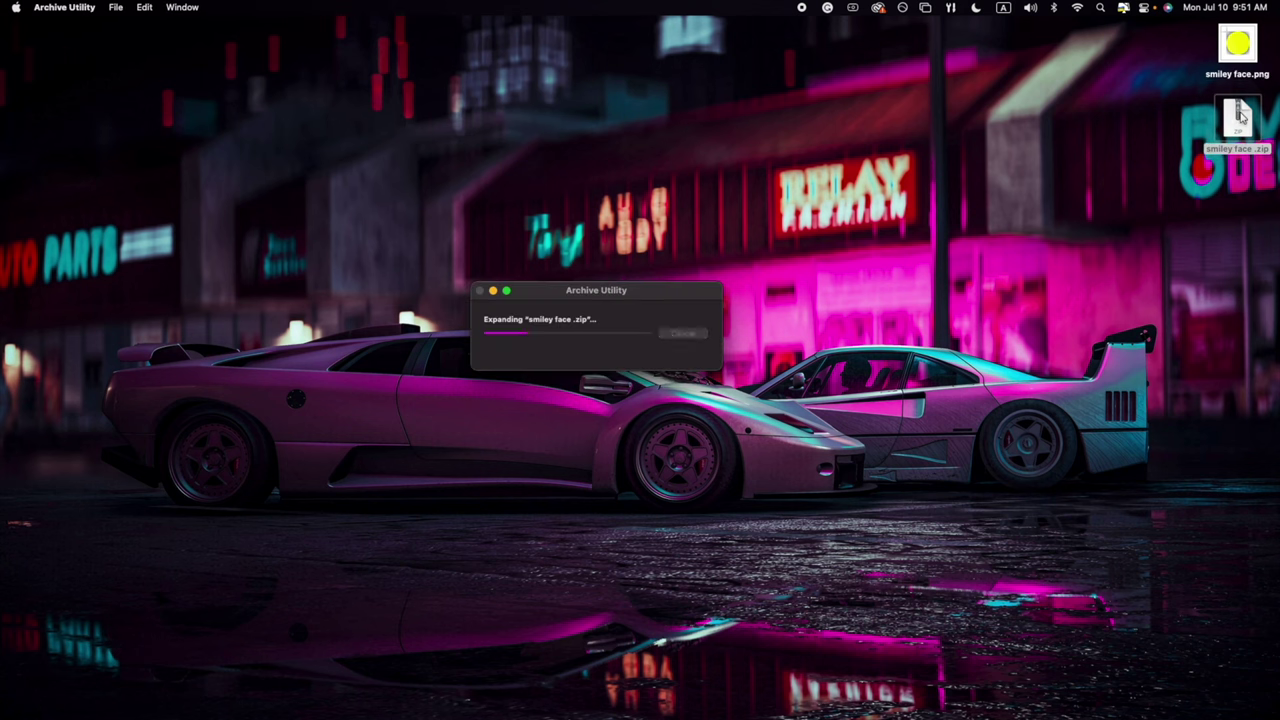
{"action": "left_click_drag", "start_coordinate": [455, 163], "coordinate": [857, 400]}
{"action": "left_click", "coordinate": [878, 347]}
{"action": "scroll", "coordinate": [837, 346], "scroll_direction": "up", "scroll_amount": 2}
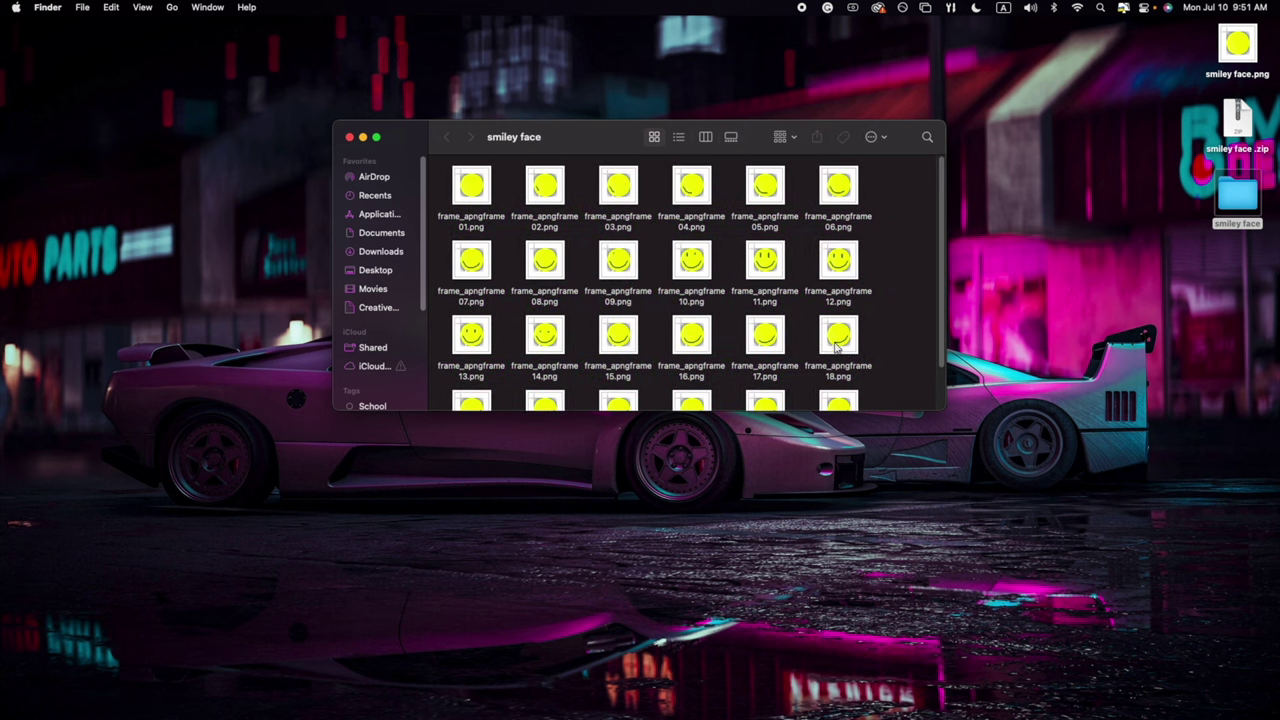
{"action": "scroll", "coordinate": [839, 347], "scroll_direction": "down", "scroll_amount": 2}
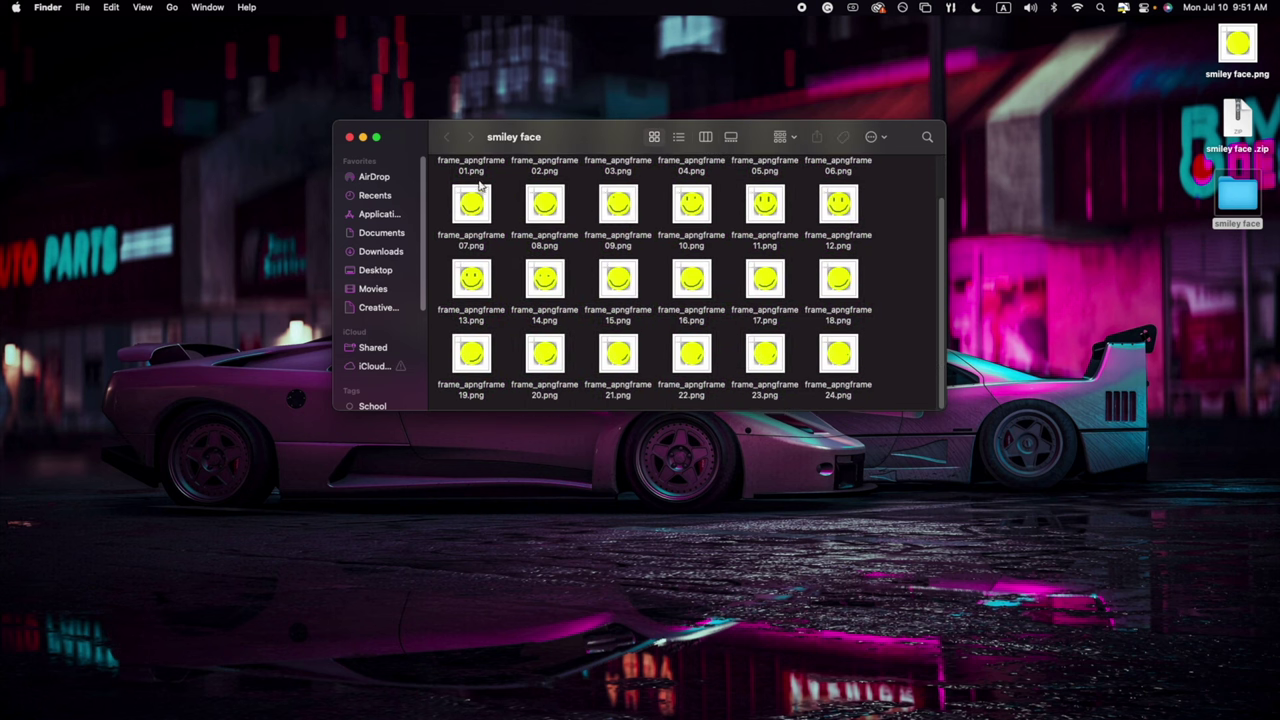
{"action": "left_click", "coordinate": [349, 137]}
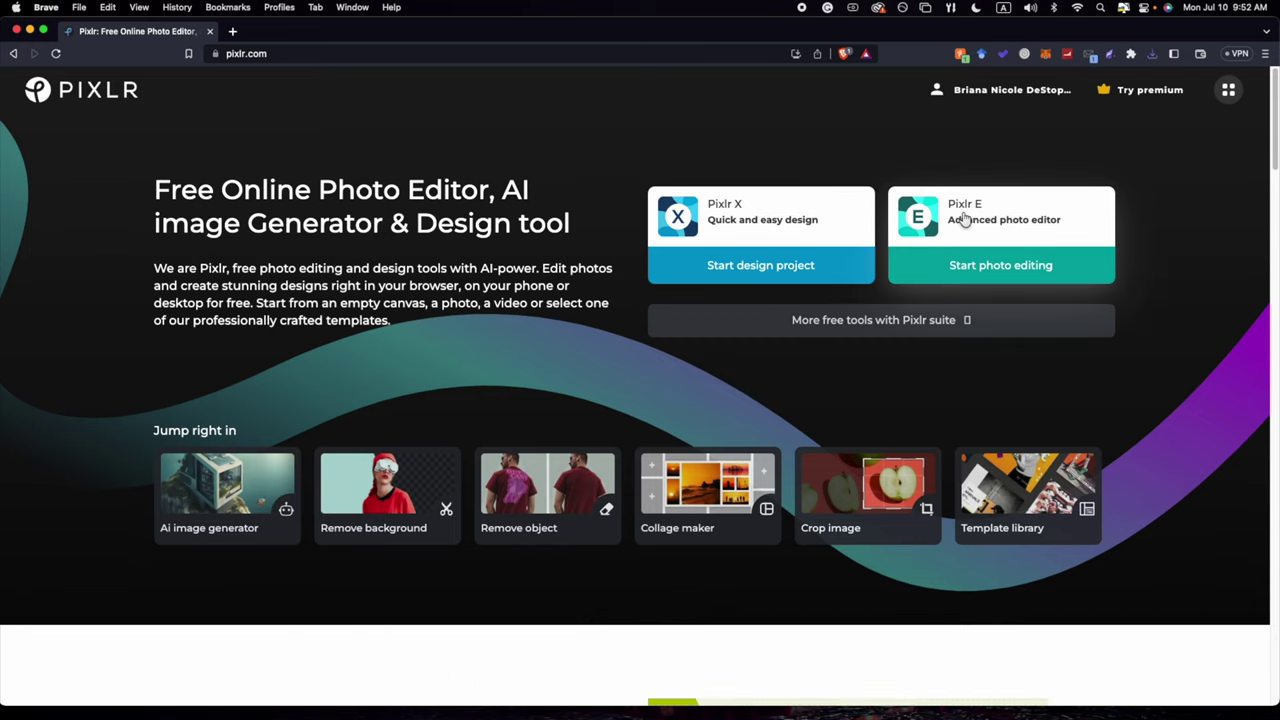
Start a new Pixlr E document on pixlr.com and name it "smiley face cursor".
{"action": "left_click", "coordinate": [1008, 263]}
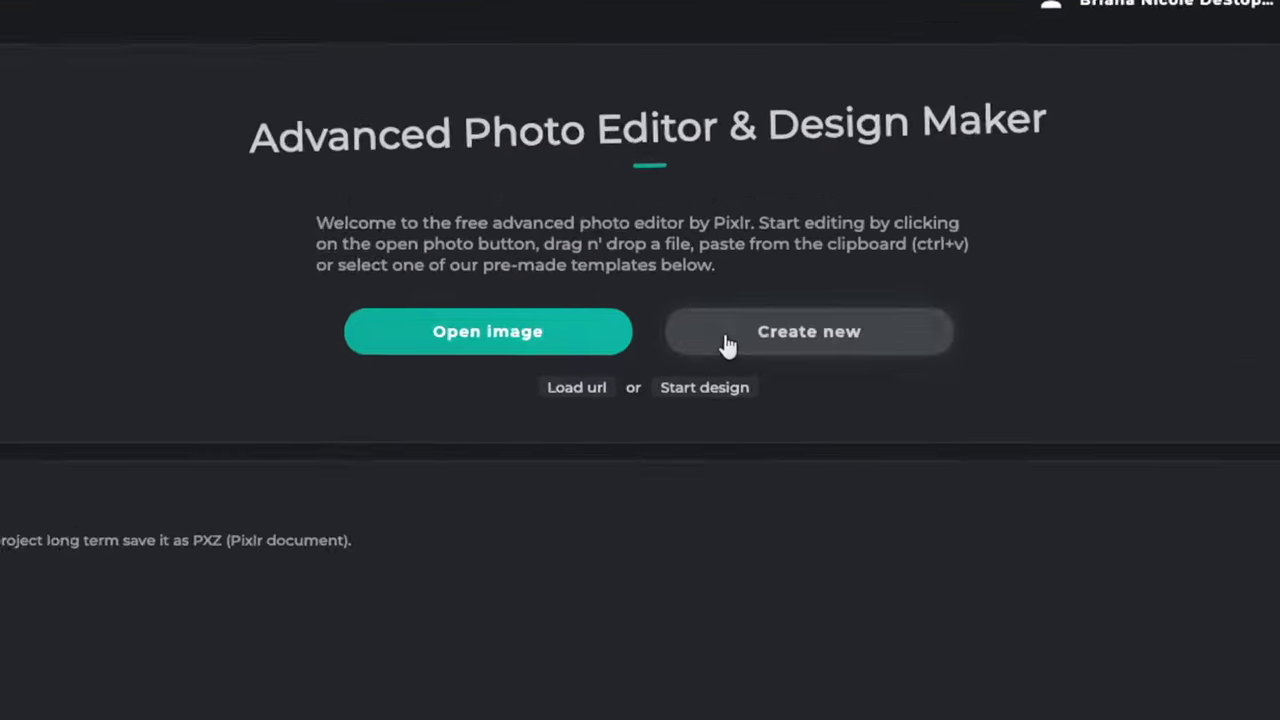
{"action": "left_click", "coordinate": [719, 297]}
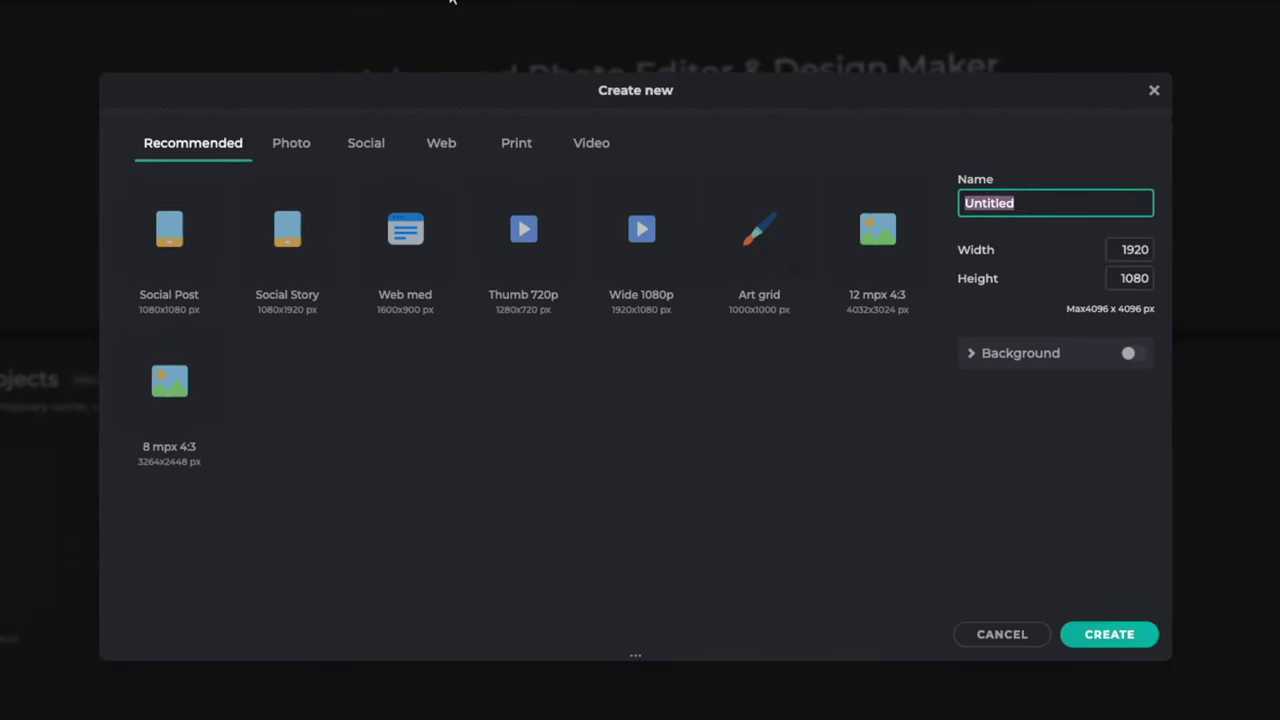
{"action": "key", "text": "BackSpace"}
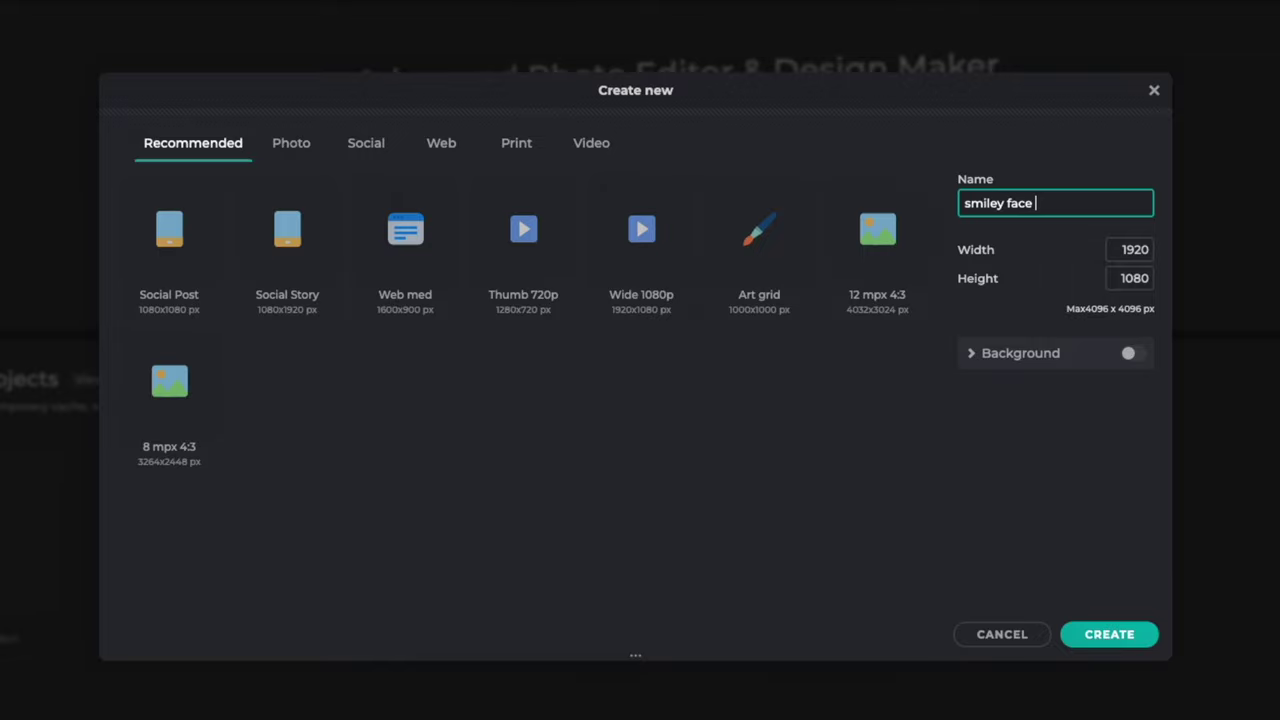
{"action": "left_click", "coordinate": [1120, 249]}
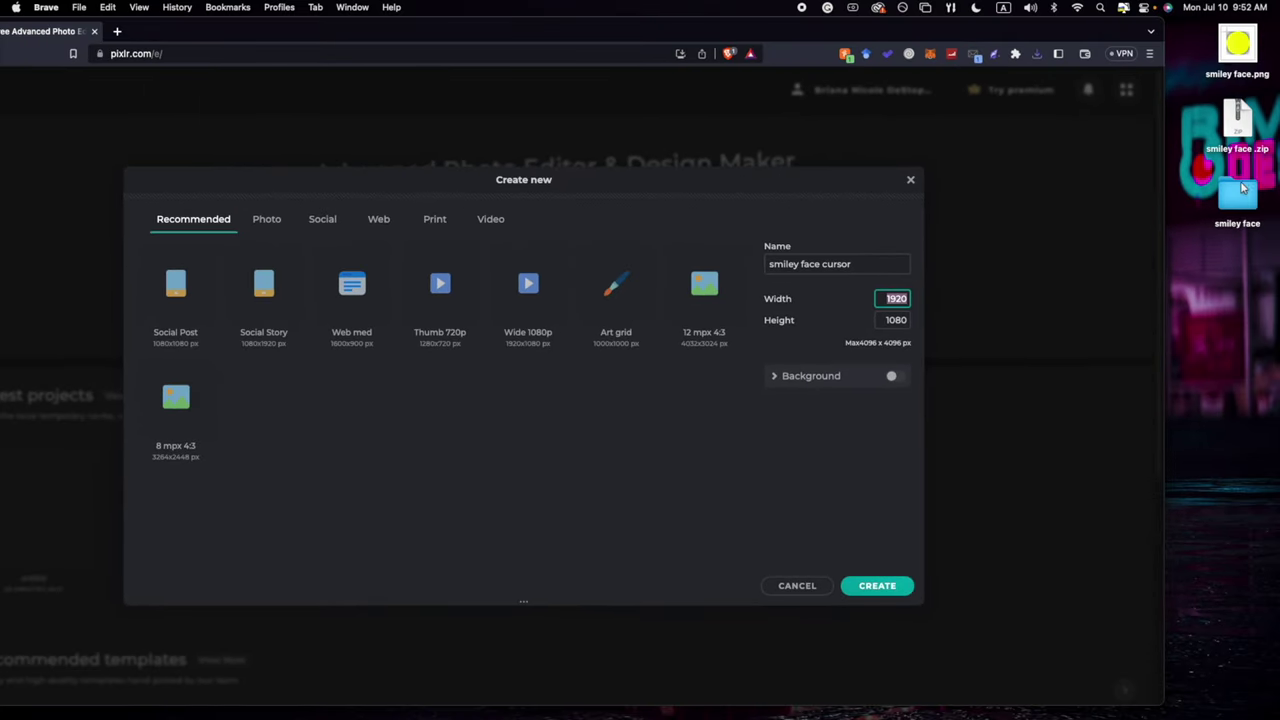
Open frame_apngframe01.png from the smiley face folder on the Desktop and bring up its image size settings.
{"action": "double_click", "coordinate": [1240, 190]}
{"action": "scroll", "coordinate": [650, 280], "scroll_direction": "up", "scroll_amount": 2}
{"action": "left_click", "coordinate": [500, 202]}
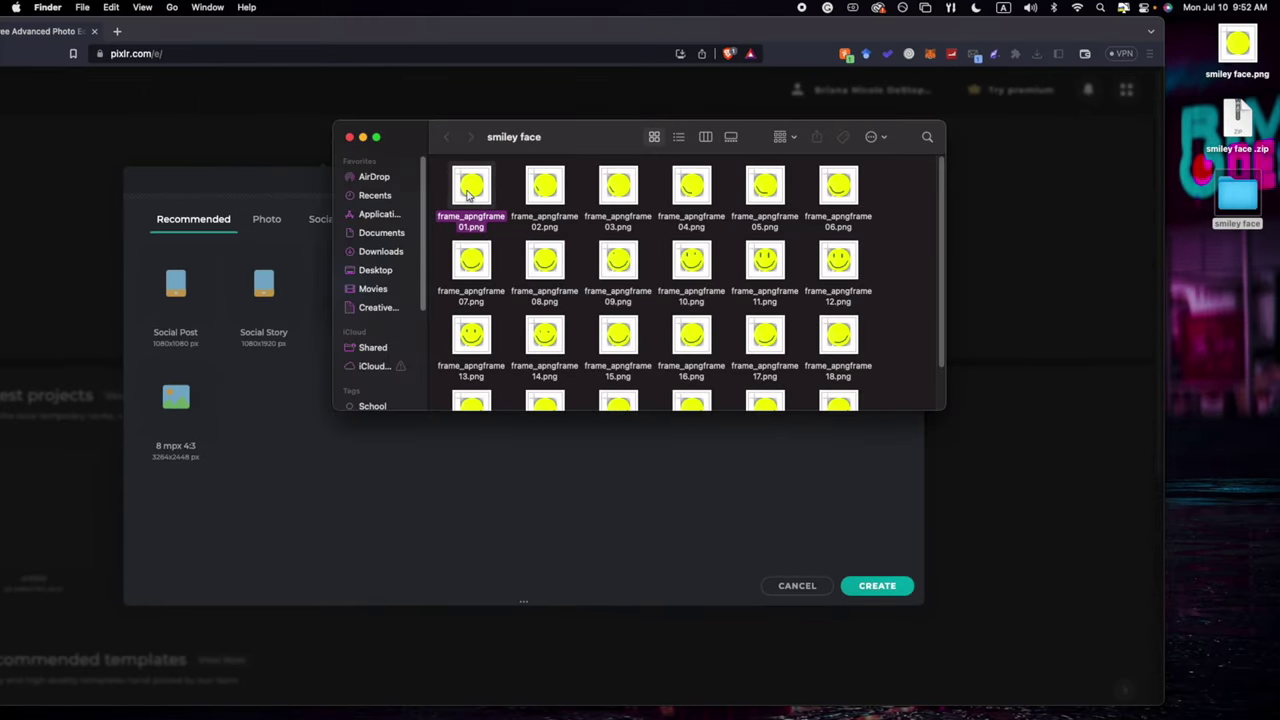
{"action": "double_click", "coordinate": [471, 190]}
{"action": "left_click", "coordinate": [206, 8]}
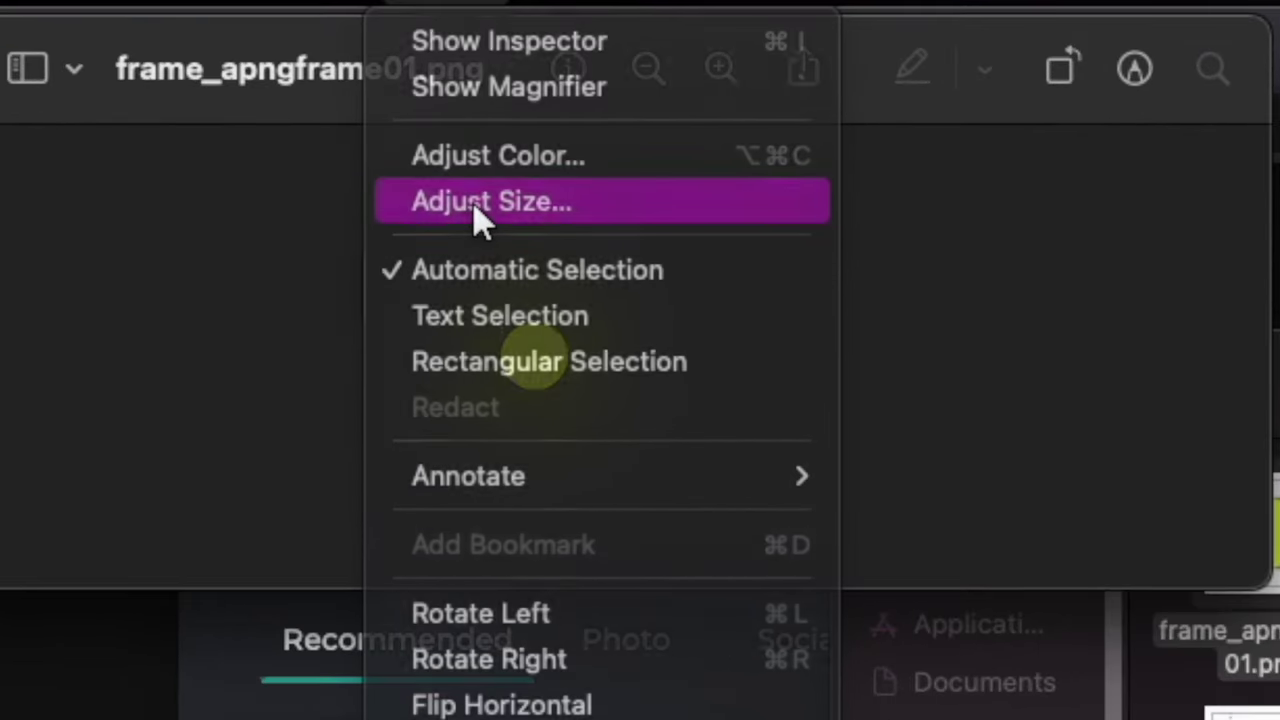
{"action": "left_click", "coordinate": [373, 135]}
Check the frame's width and height in pixels, and close the image and the folder.
{"action": "left_click", "coordinate": [765, 220]}
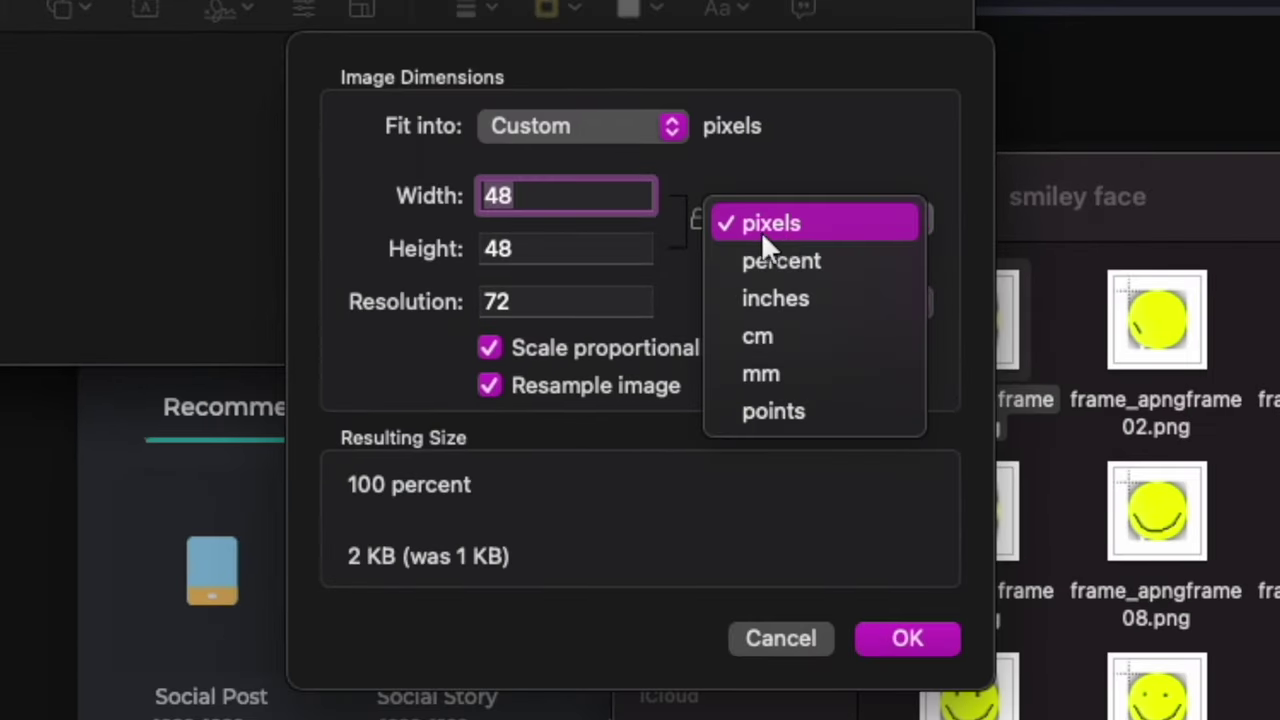
{"action": "left_click", "coordinate": [771, 221]}
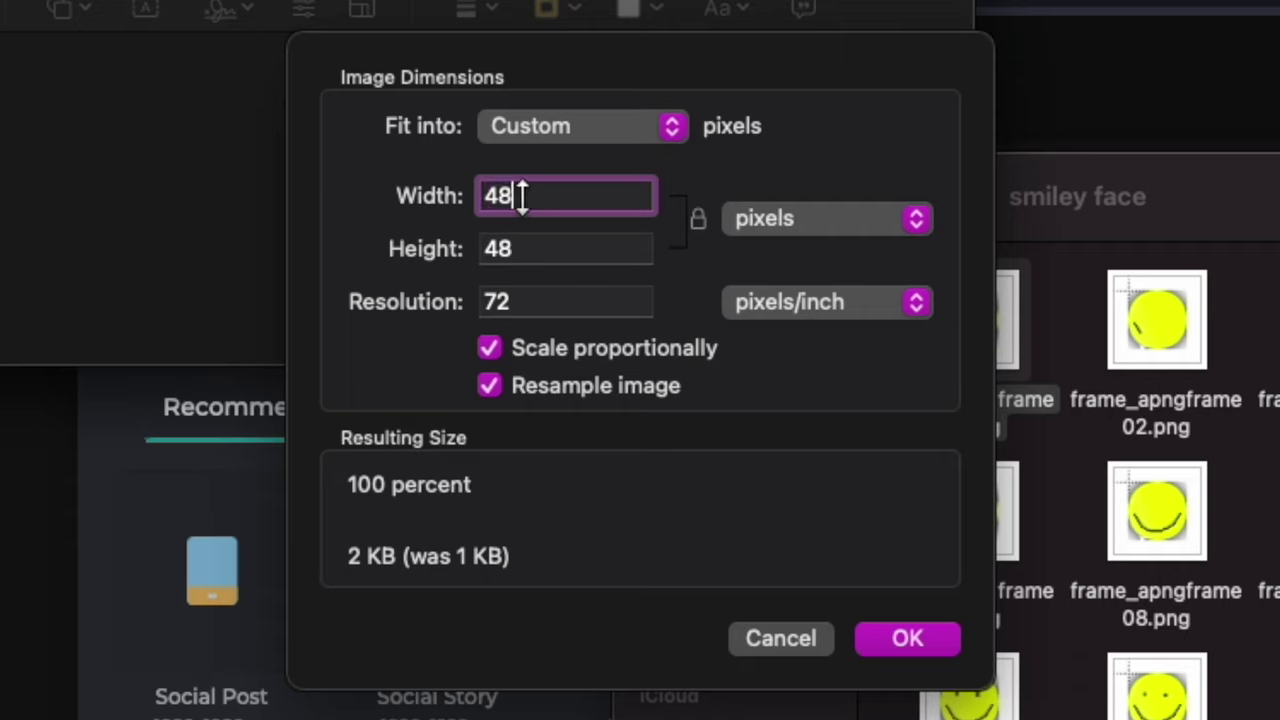
{"action": "left_click_drag", "start_coordinate": [521, 196], "coordinate": [460, 183]}
{"action": "left_click", "coordinate": [551, 248]}
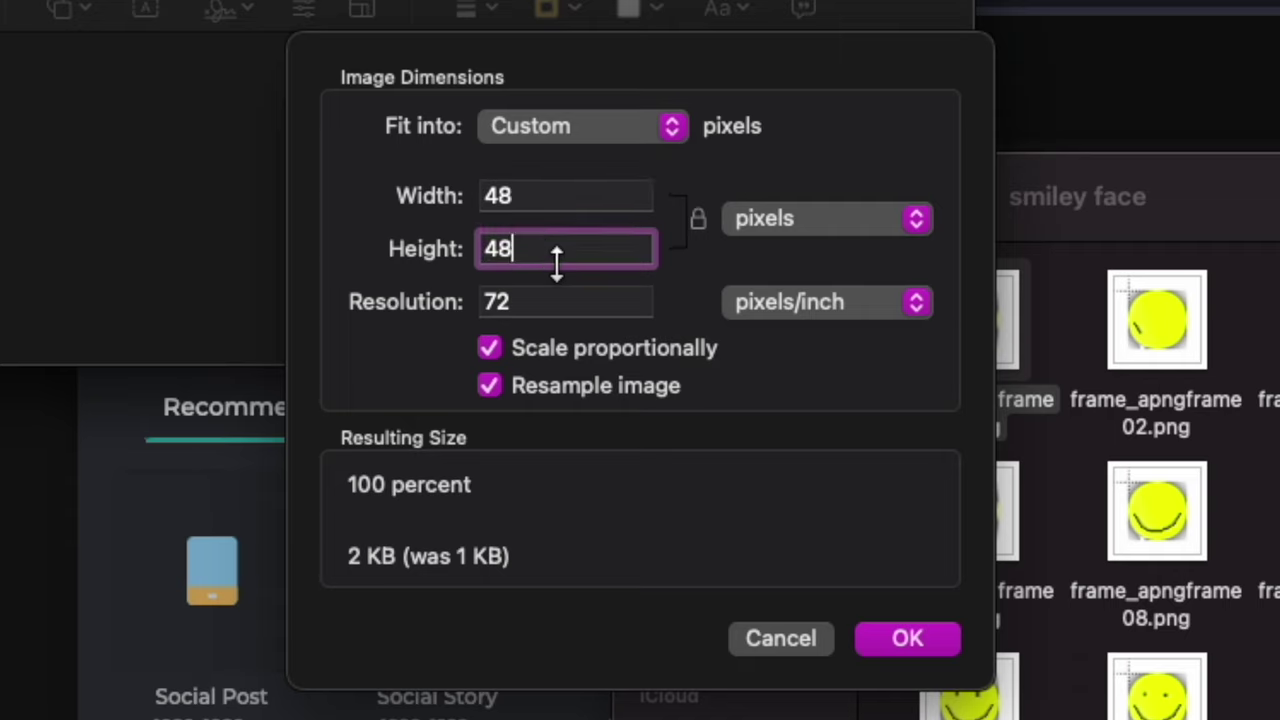
{"action": "left_click", "coordinate": [918, 648]}
{"action": "left_click", "coordinate": [19, 42]}
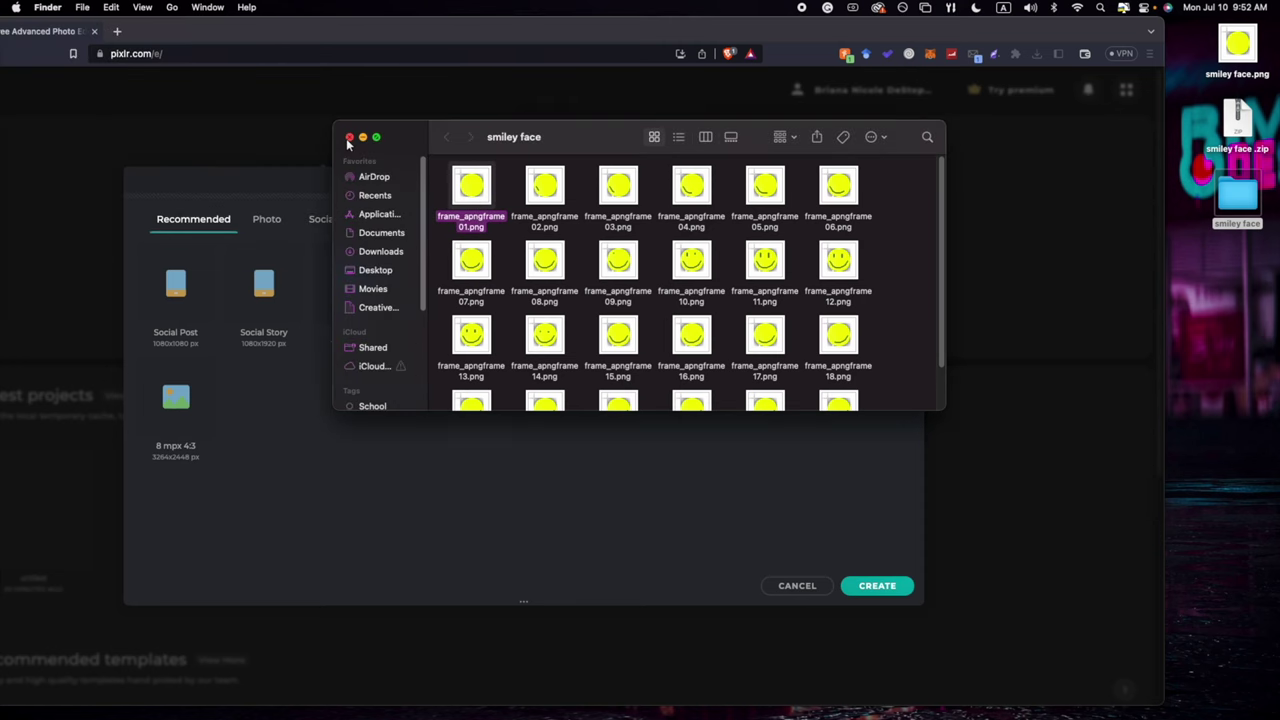
{"action": "left_click", "coordinate": [349, 137]}
Set the new Pixlr document's width to 48 px and its height to 1152 px.
{"action": "double_click", "coordinate": [508, 22]}
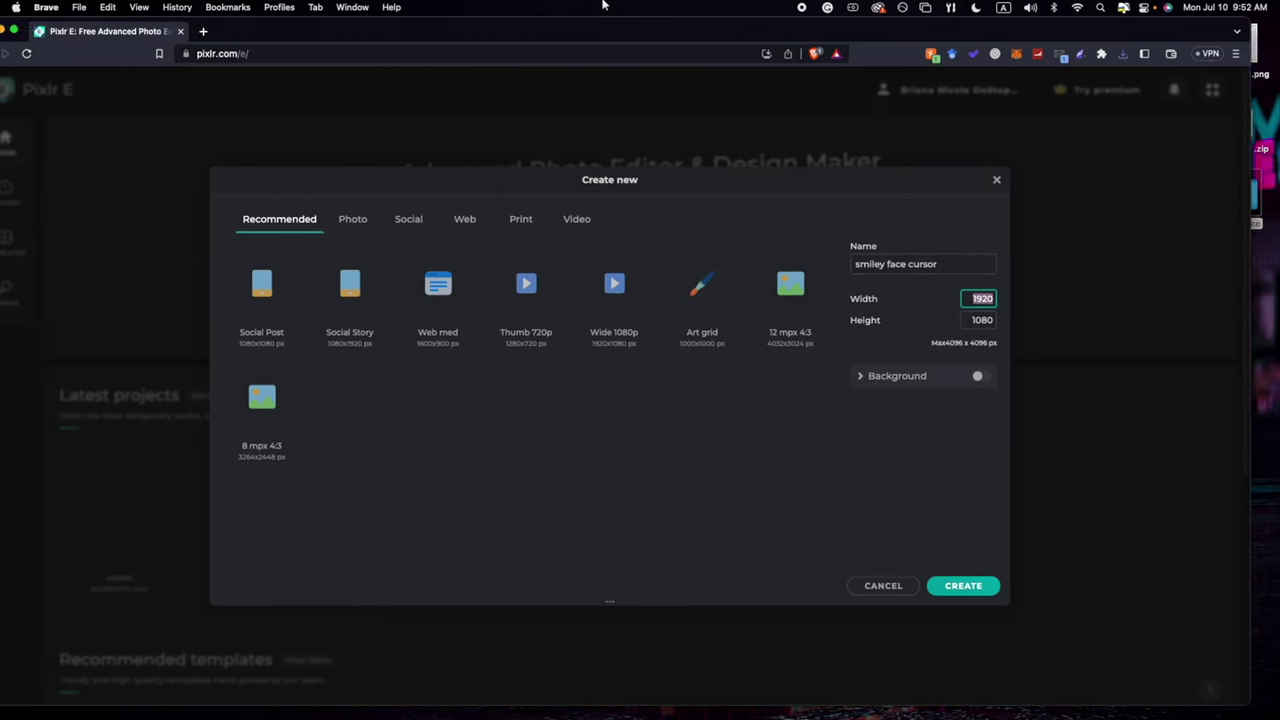
{"action": "type", "text": "48"}
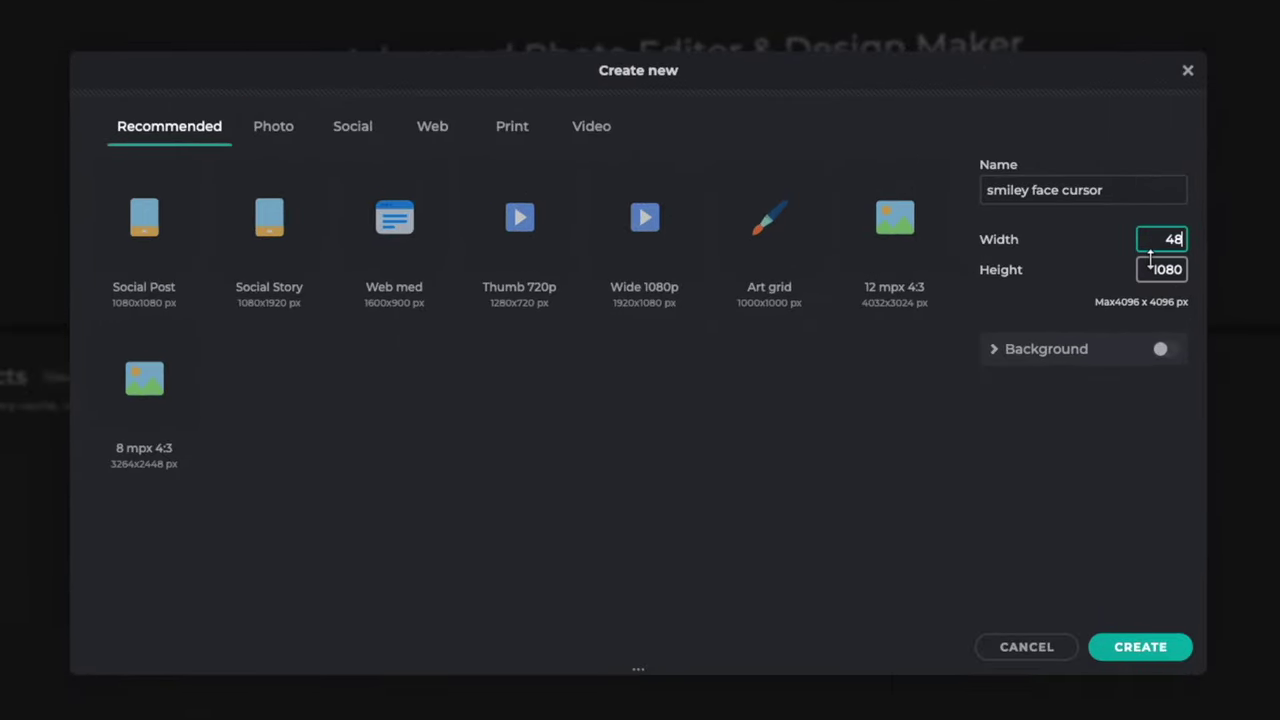
{"action": "key", "text": "Tab"}
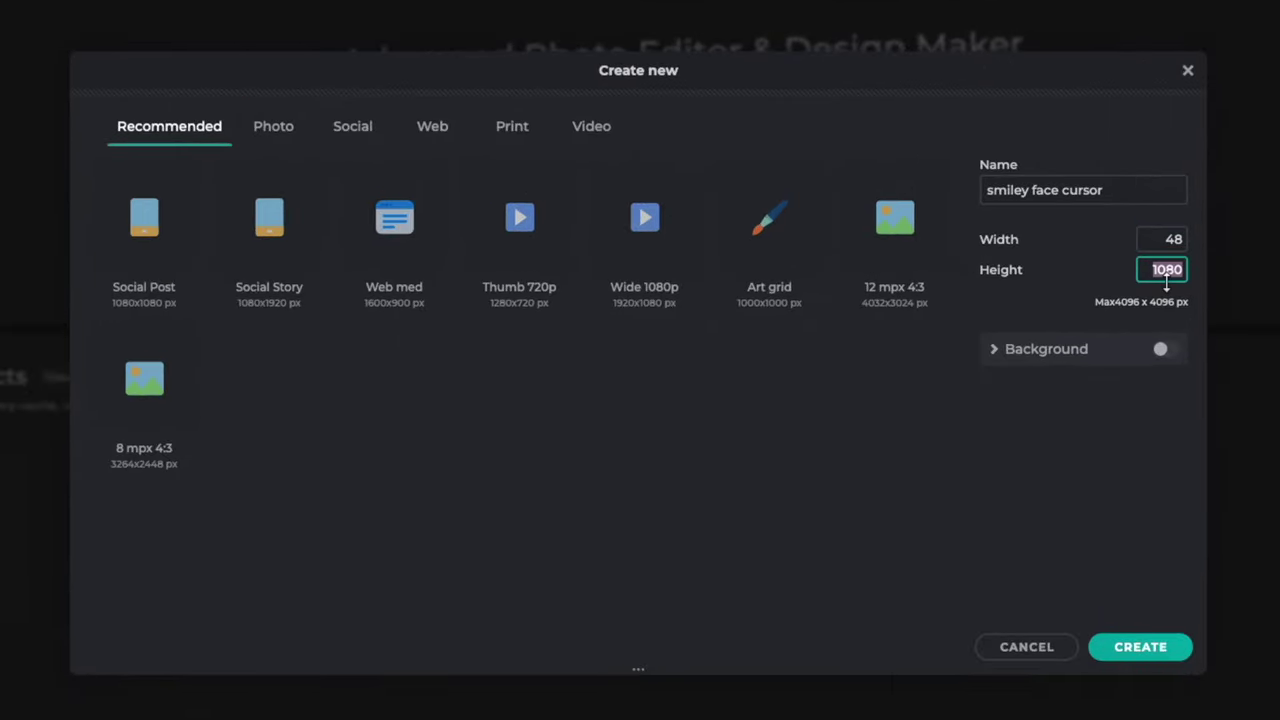
{"action": "left_click", "coordinate": [1184, 240]}
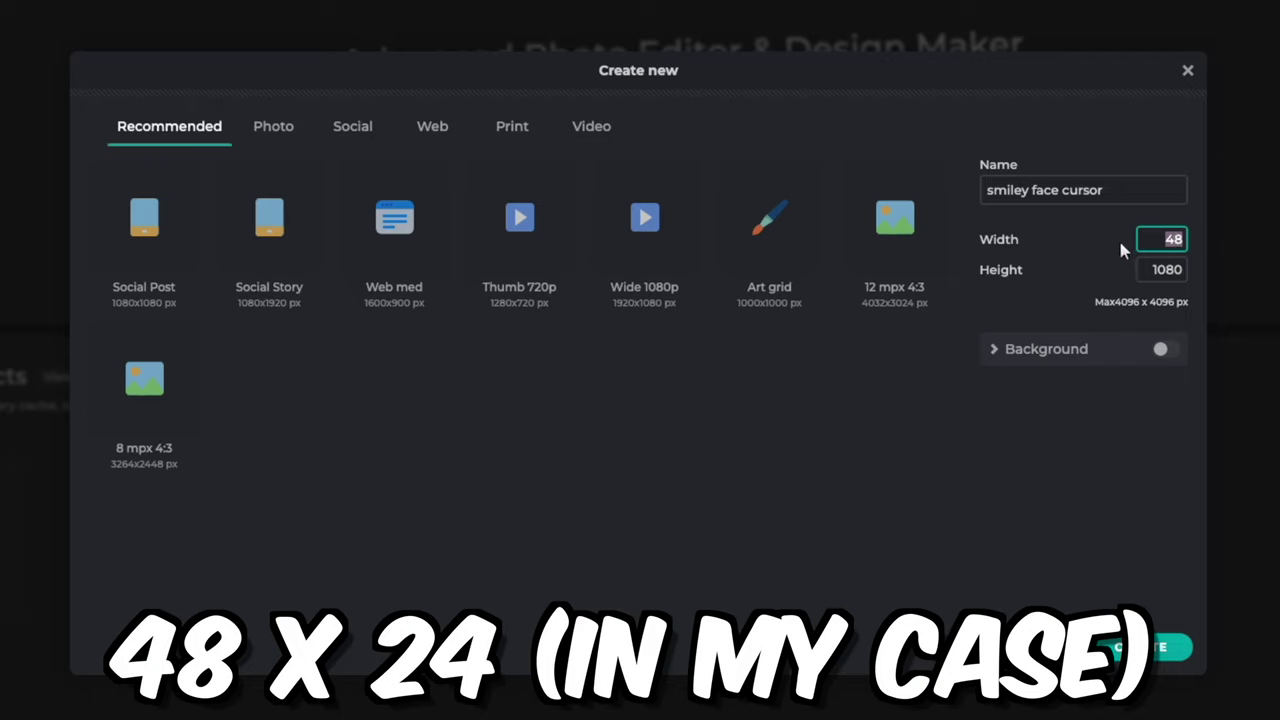
{"action": "left_click", "coordinate": [1168, 269]}
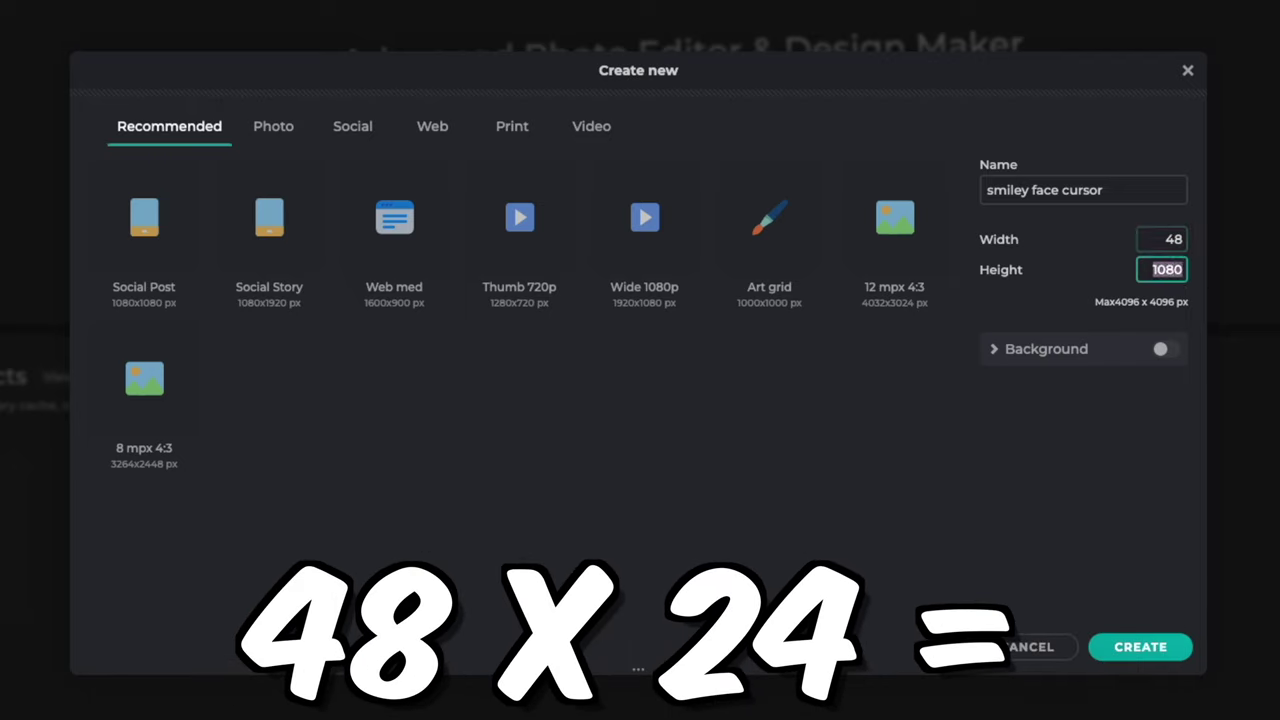
{"action": "type", "text": "1152"}
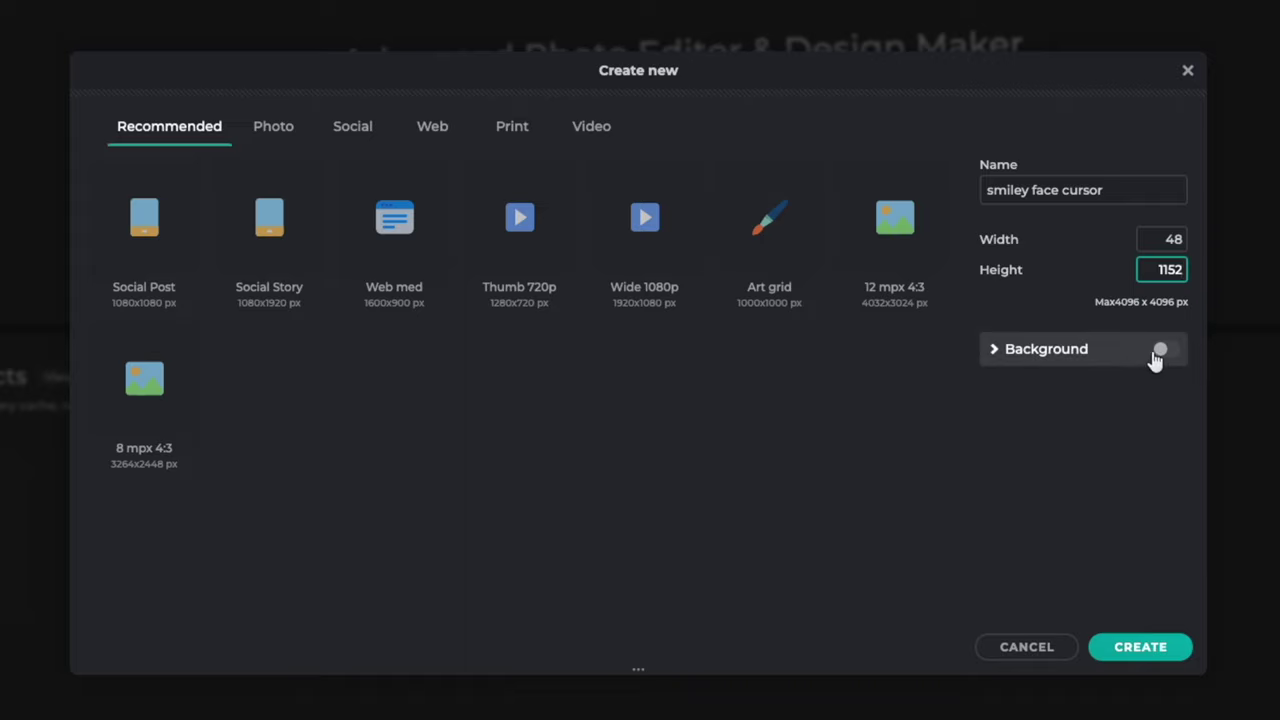
Create the smiley face cursor document with the background turned off.
{"action": "left_click", "coordinate": [1159, 352]}
{"action": "left_click", "coordinate": [1167, 356]}
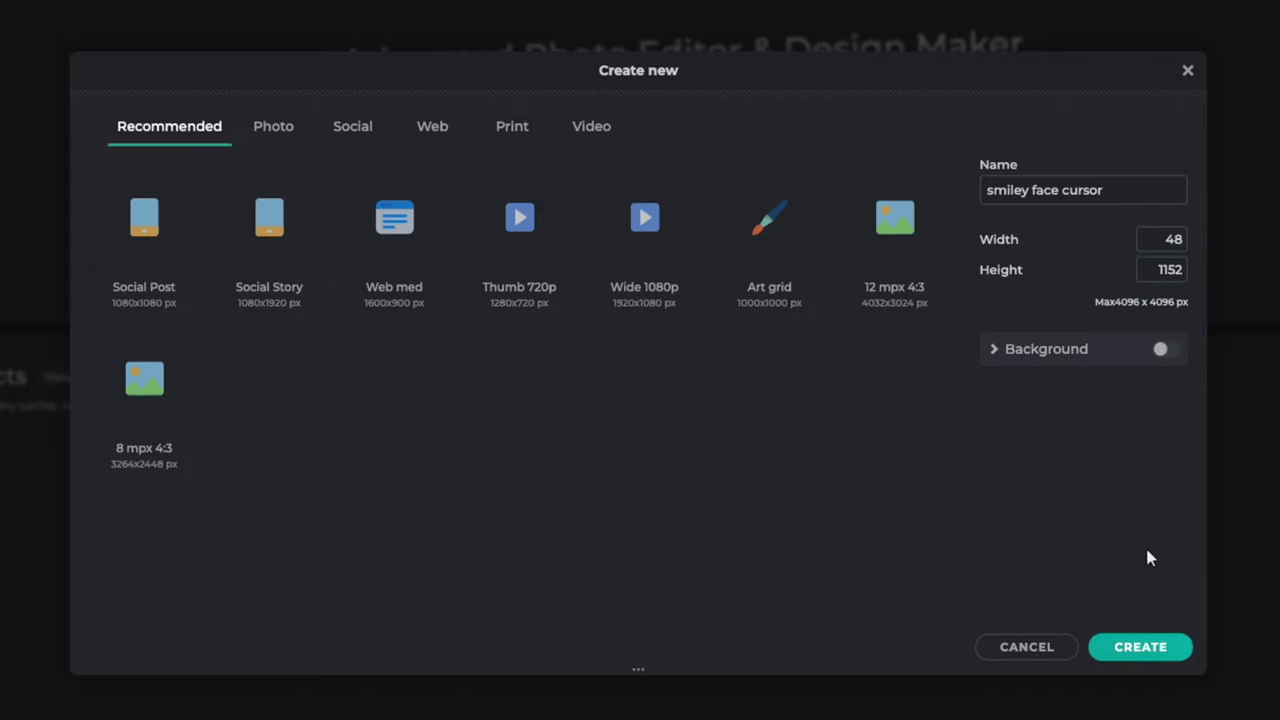
{"action": "left_click", "coordinate": [1160, 656]}
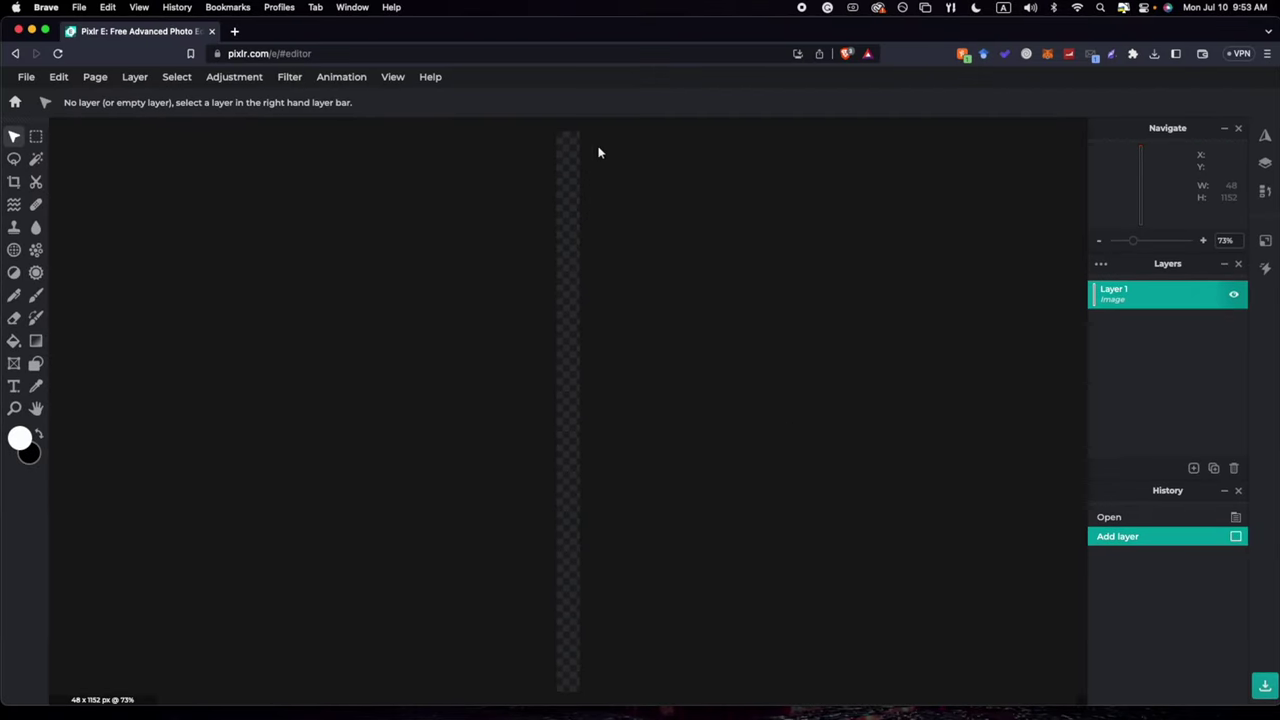
Add frame_apngframe01.png from the smiley face folder to the canvas and align it with the canvas's upper end.
{"action": "scroll", "coordinate": [547, 187], "scroll_direction": "down", "scroll_amount": 2}
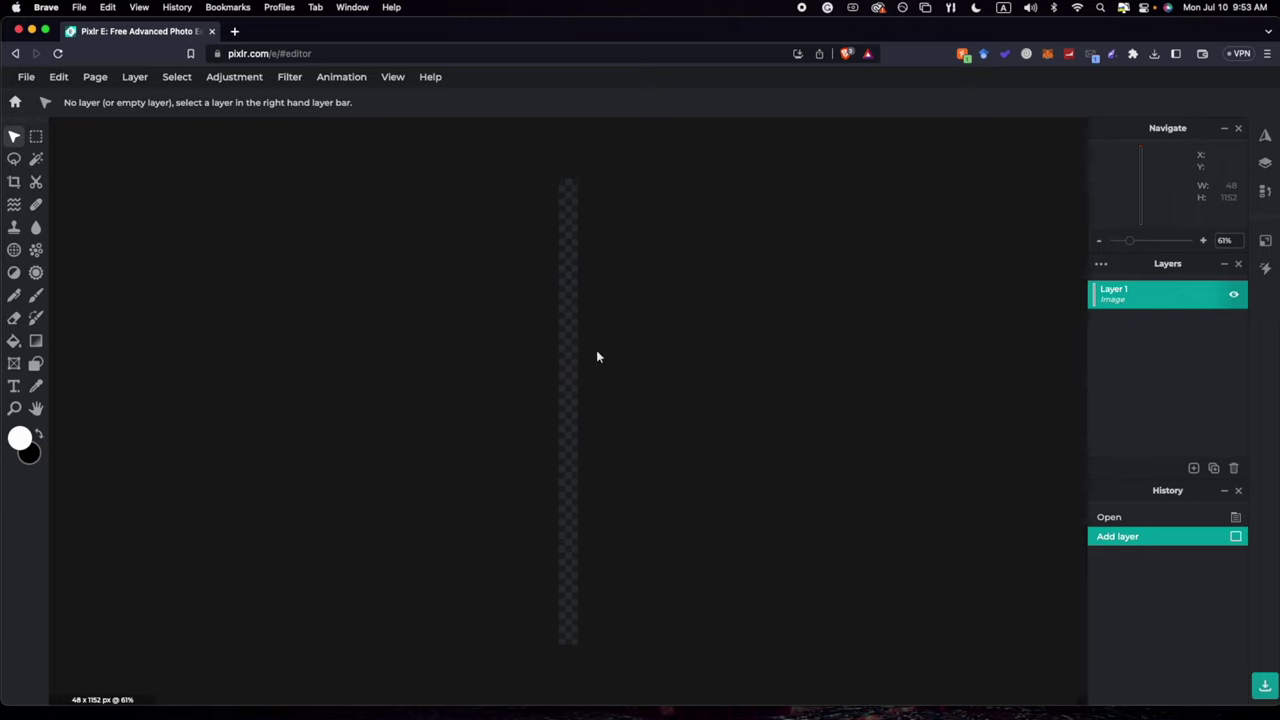
{"action": "key", "text": "super+Tab"}
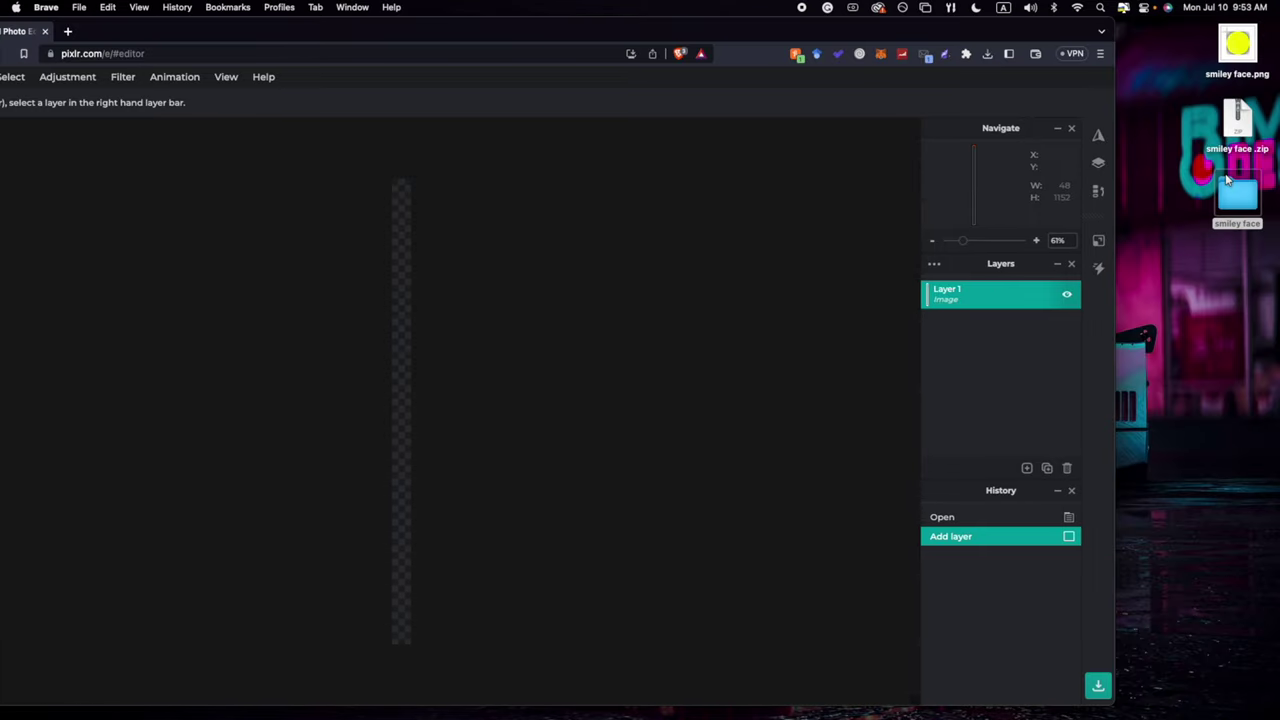
{"action": "double_click", "coordinate": [1232, 186]}
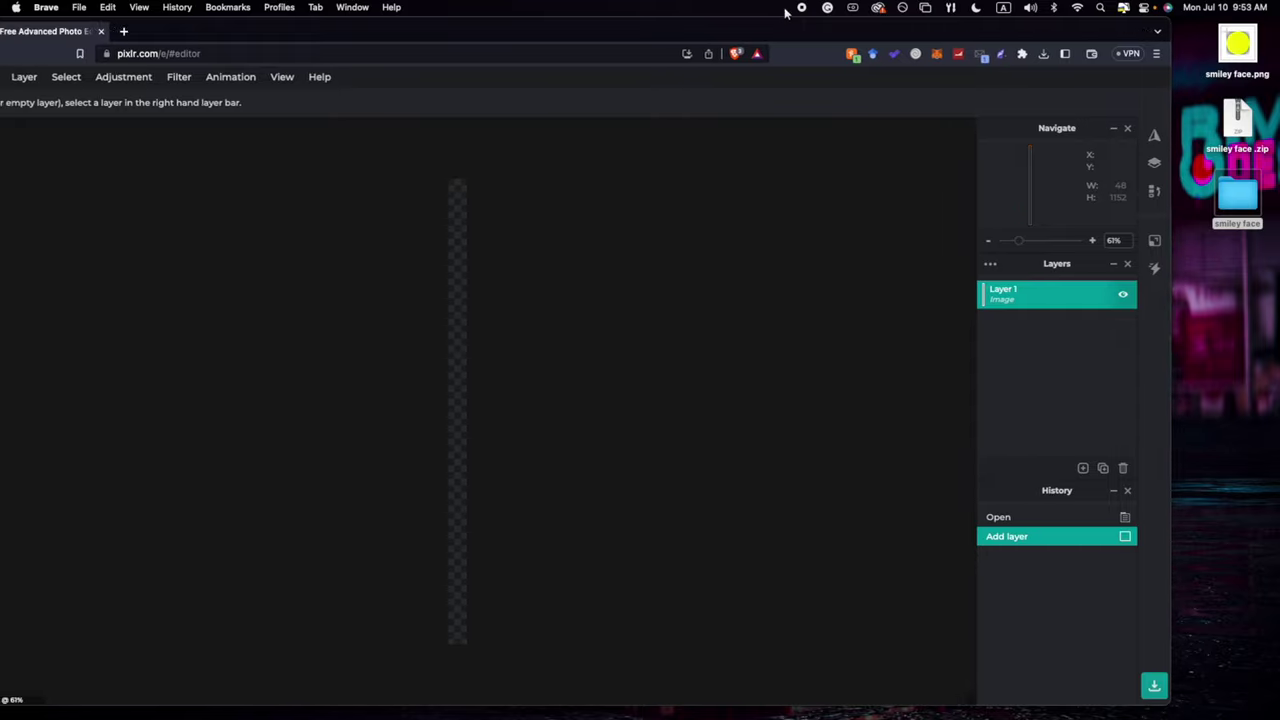
{"action": "left_click_drag", "start_coordinate": [609, 132], "coordinate": [897, 109]}
{"action": "left_click_drag", "start_coordinate": [777, 172], "coordinate": [722, 446]}
{"action": "left_click", "coordinate": [712, 405]}
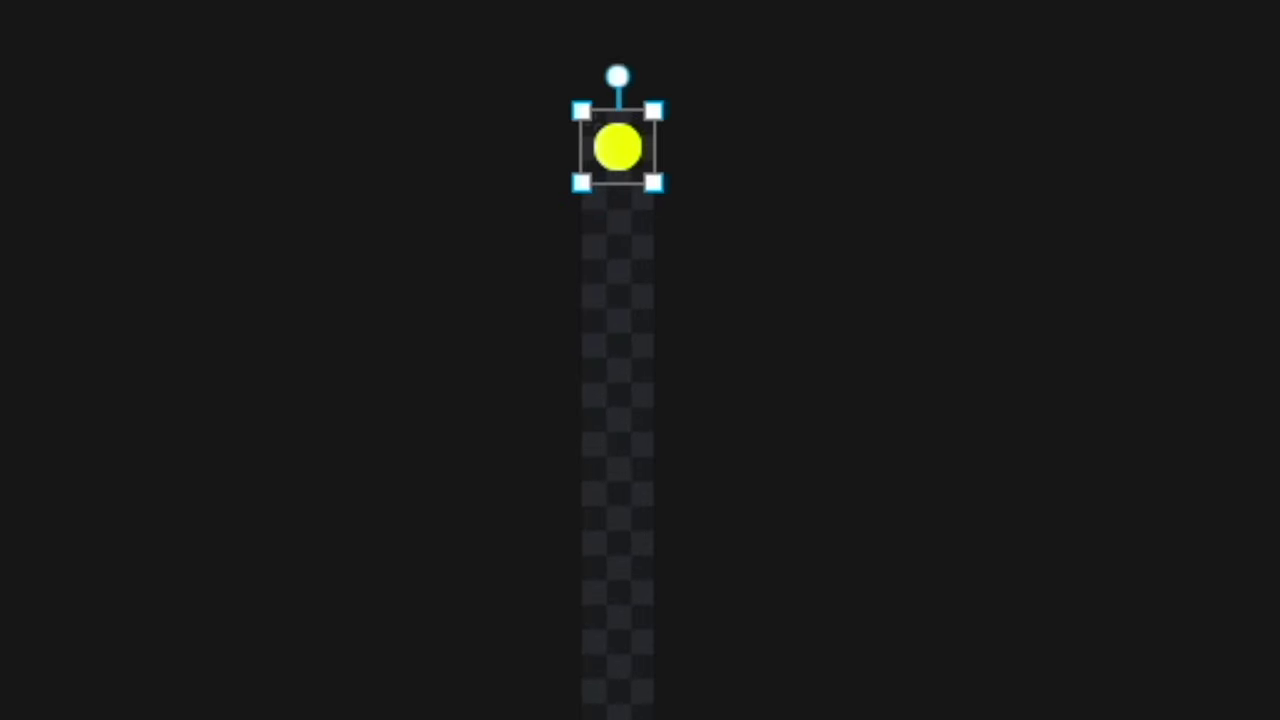
Add frames 02 to 24 to the canvas and stack them in order directly below the first frame.
{"action": "left_click_drag", "start_coordinate": [1240, 200], "coordinate": [639, 236]}
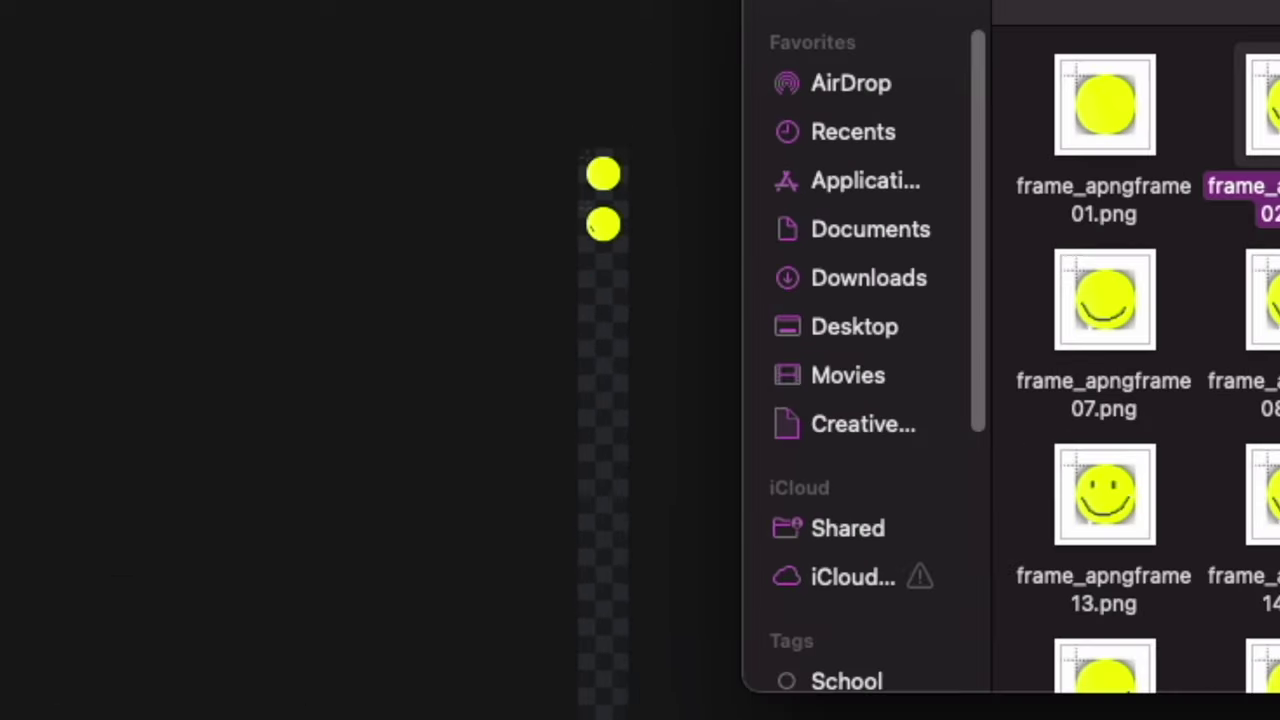
{"action": "left_click_drag", "start_coordinate": [894, 200], "coordinate": [580, 330]}
{"action": "left_click", "coordinate": [686, 398]}
{"action": "left_click_drag", "start_coordinate": [569, 410], "coordinate": [569, 228]}
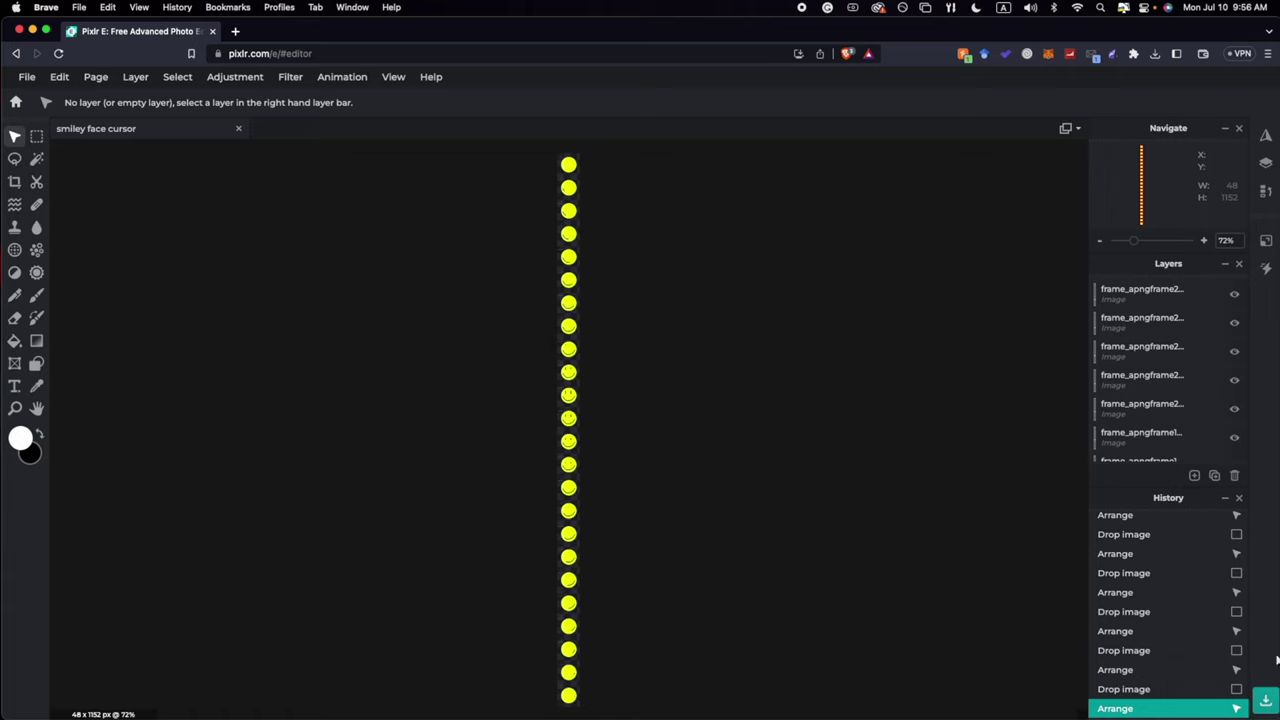
Save the frame strip to the Desktop as a transparent PNG named "smiley face cursor" and close the frames folder.
{"action": "left_click", "coordinate": [1266, 700]}
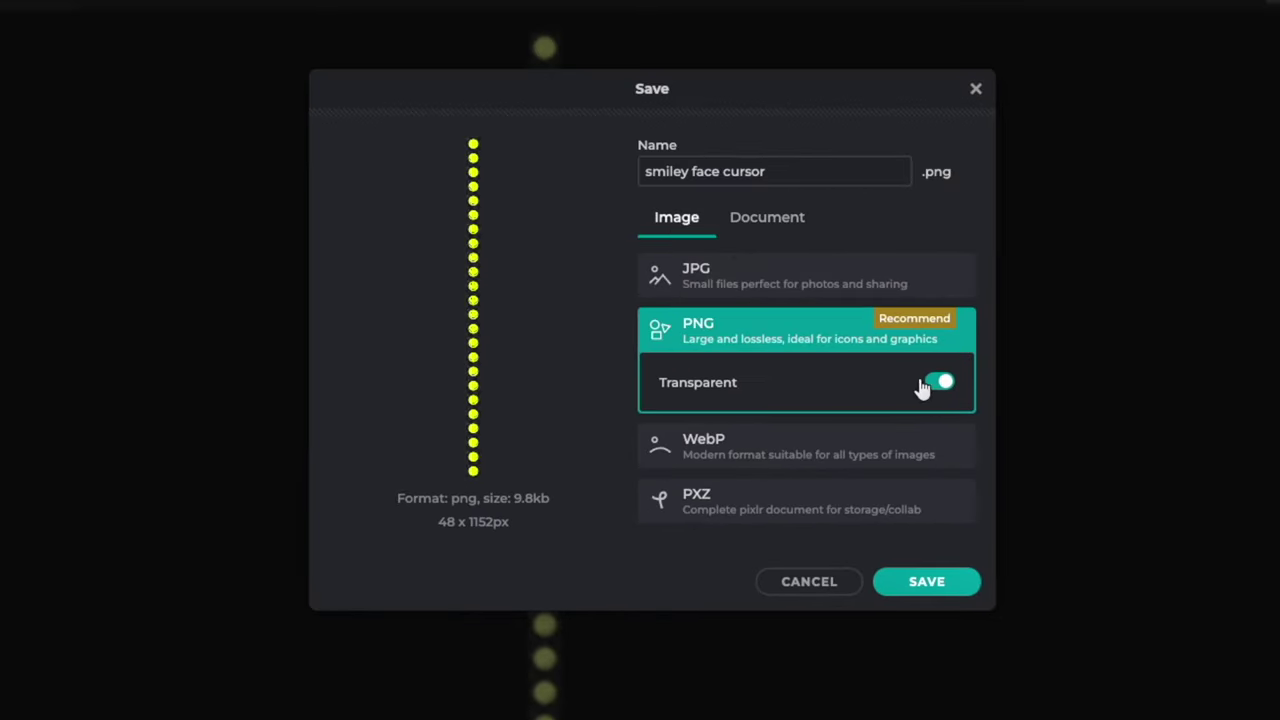
{"action": "left_click", "coordinate": [926, 582]}
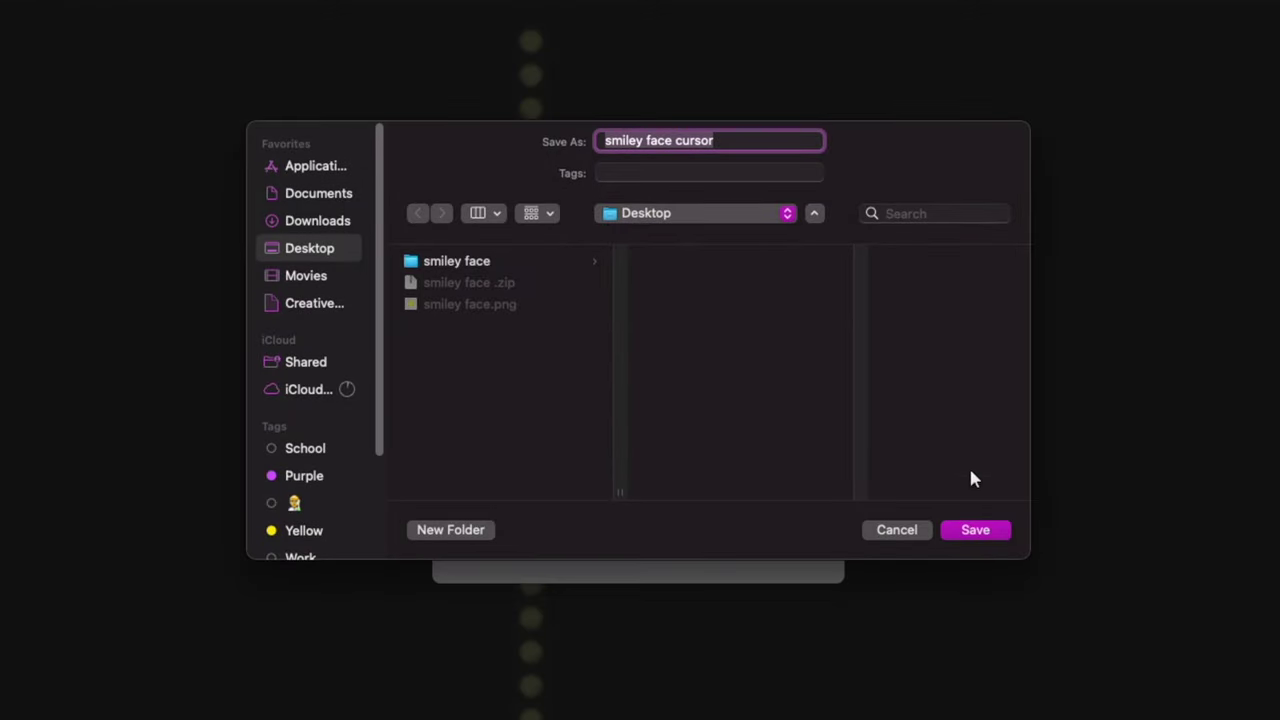
{"action": "left_click", "coordinate": [966, 533]}
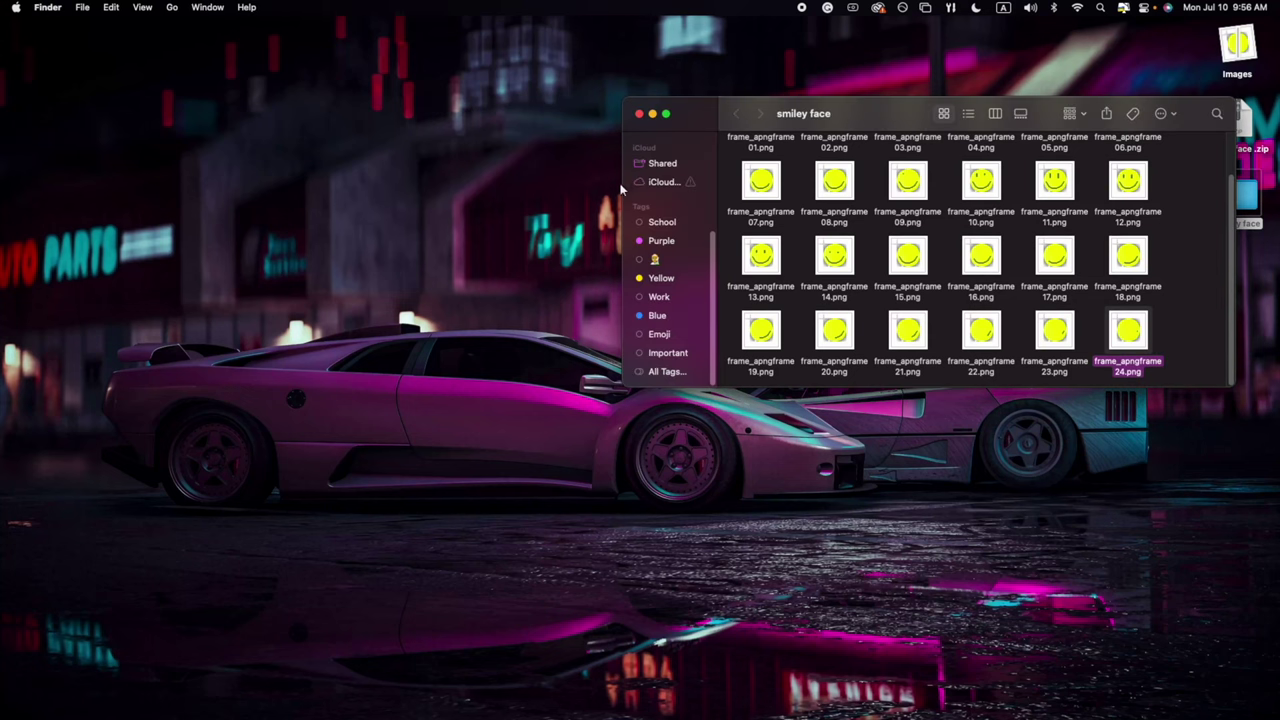
{"action": "key", "text": "super+w"}
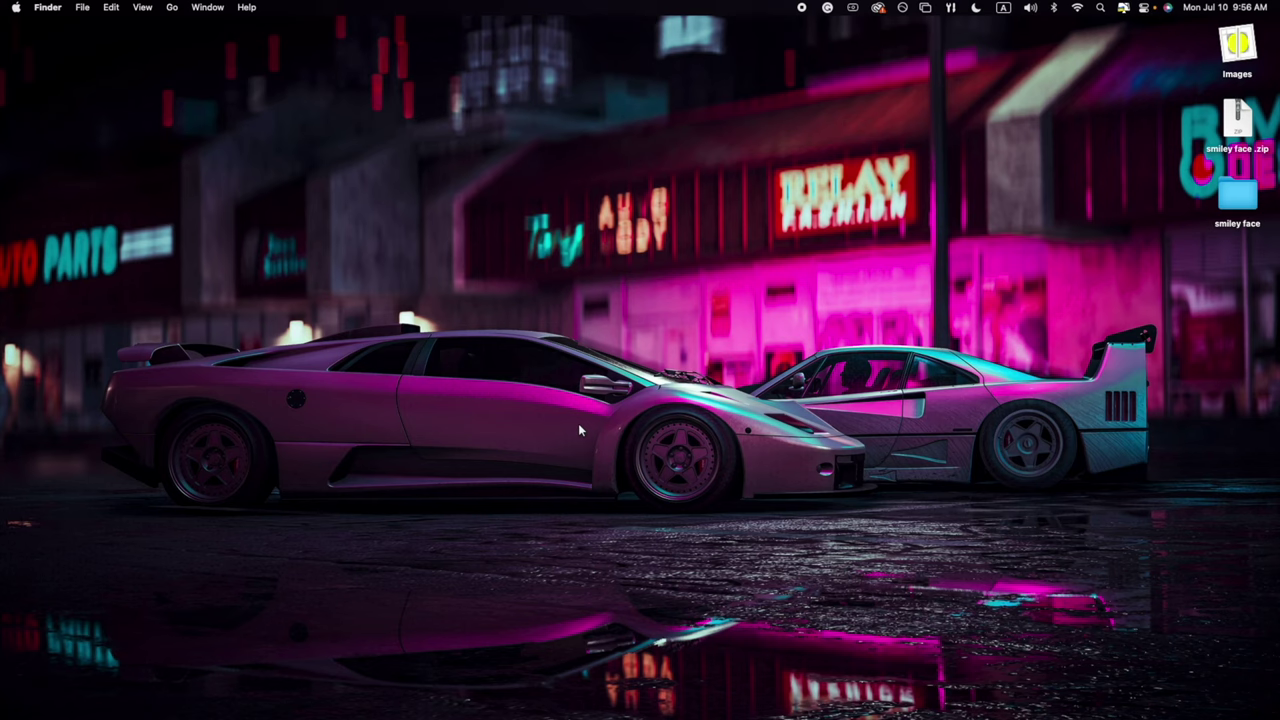
Open Mousecape through a Spotlight search and create a new cape.
{"action": "left_click", "coordinate": [1099, 8]}
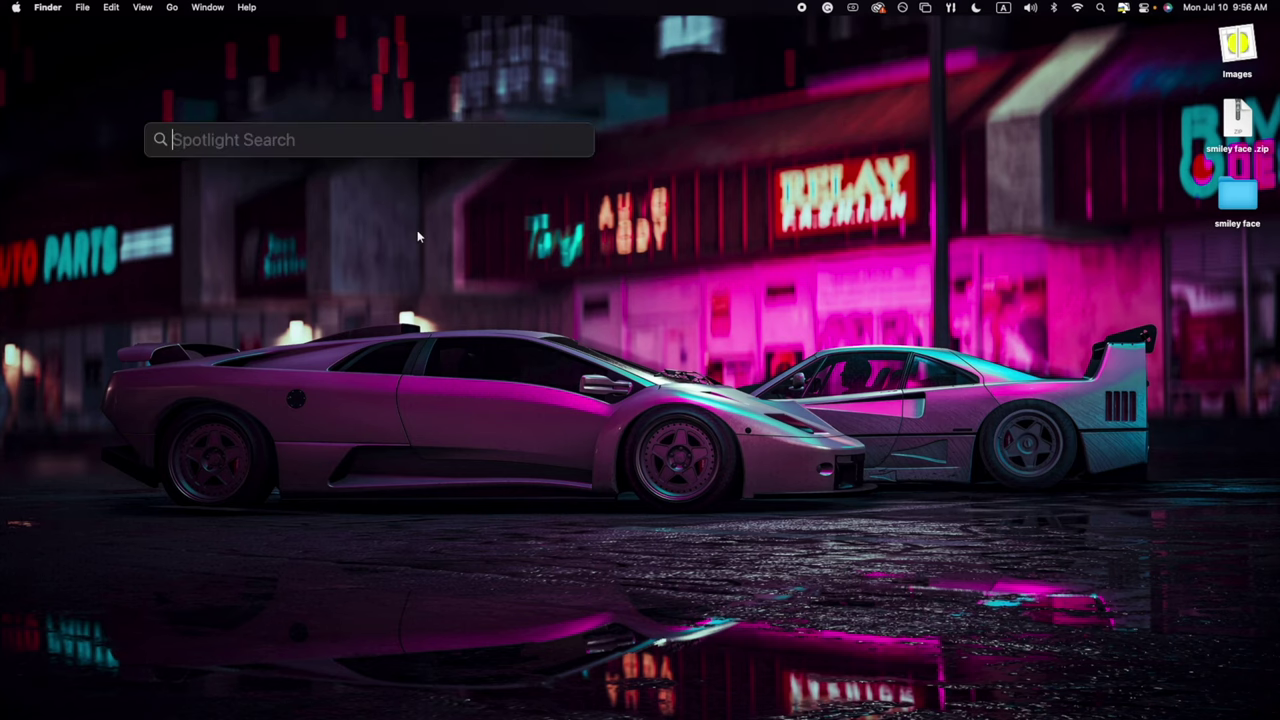
{"action": "type", "text": "mou"}
{"action": "key", "text": "Return"}
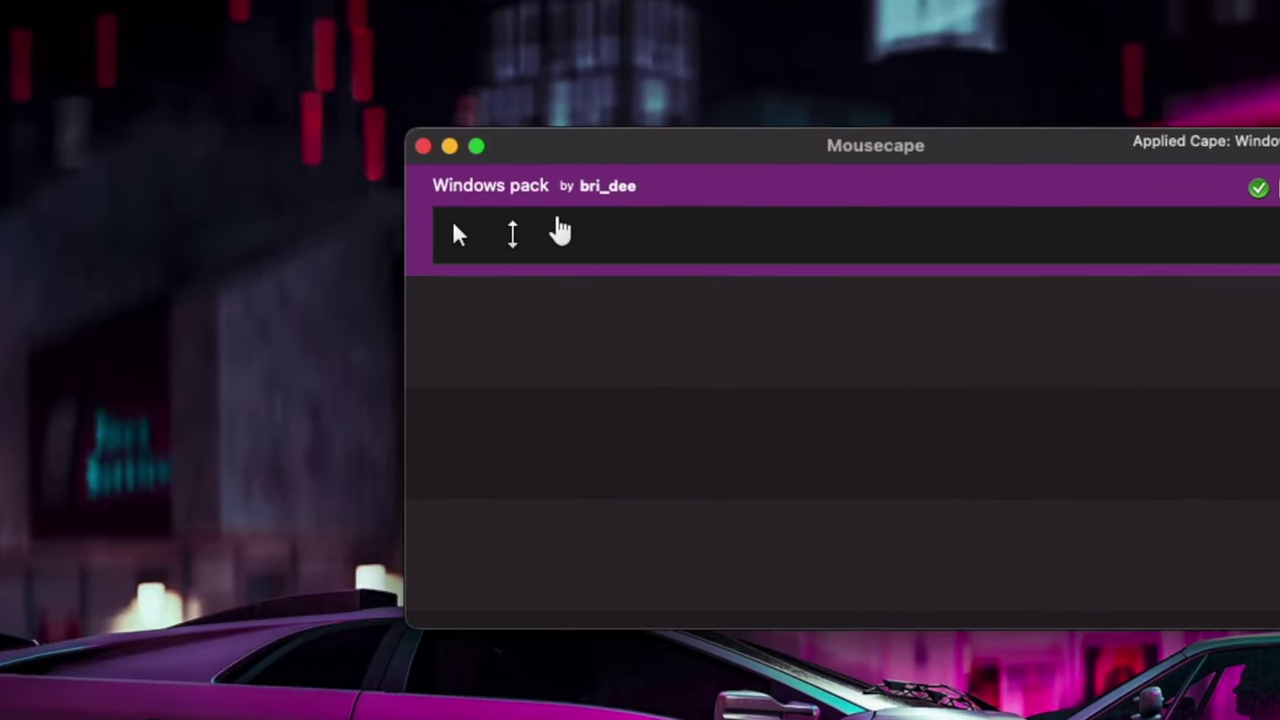
{"action": "left_click", "coordinate": [206, 17]}
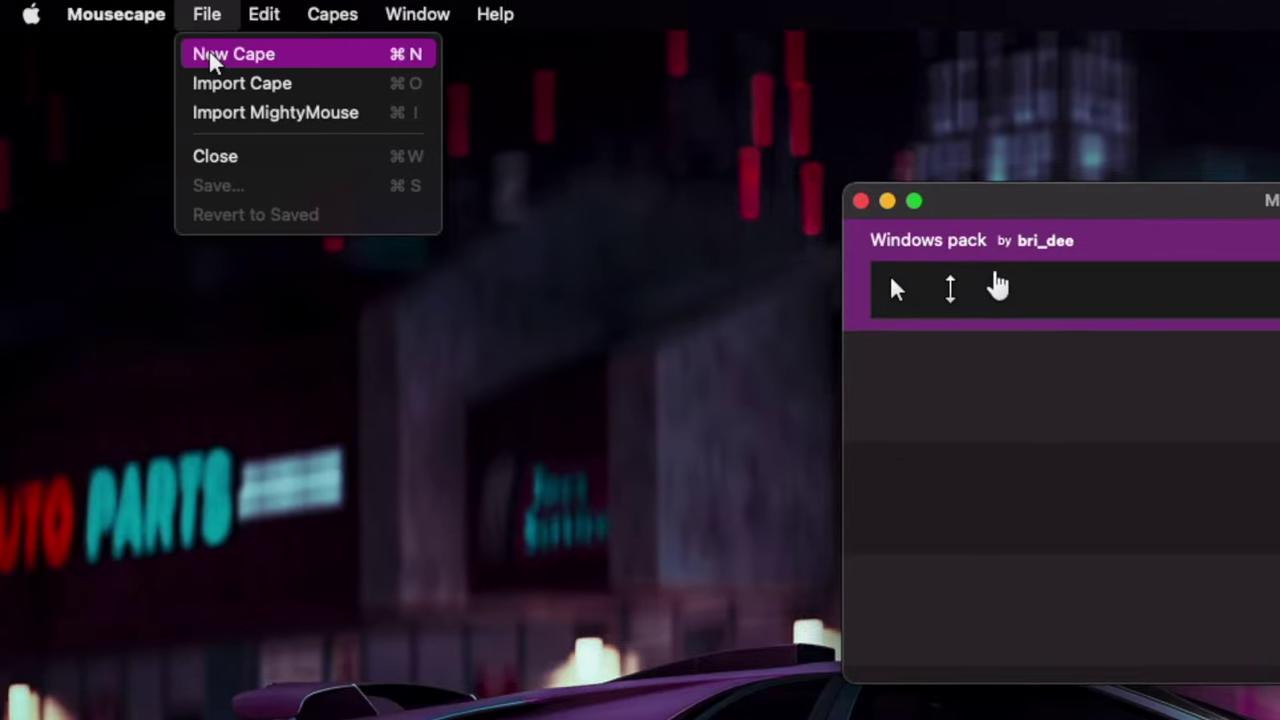
{"action": "left_click", "coordinate": [212, 56]}
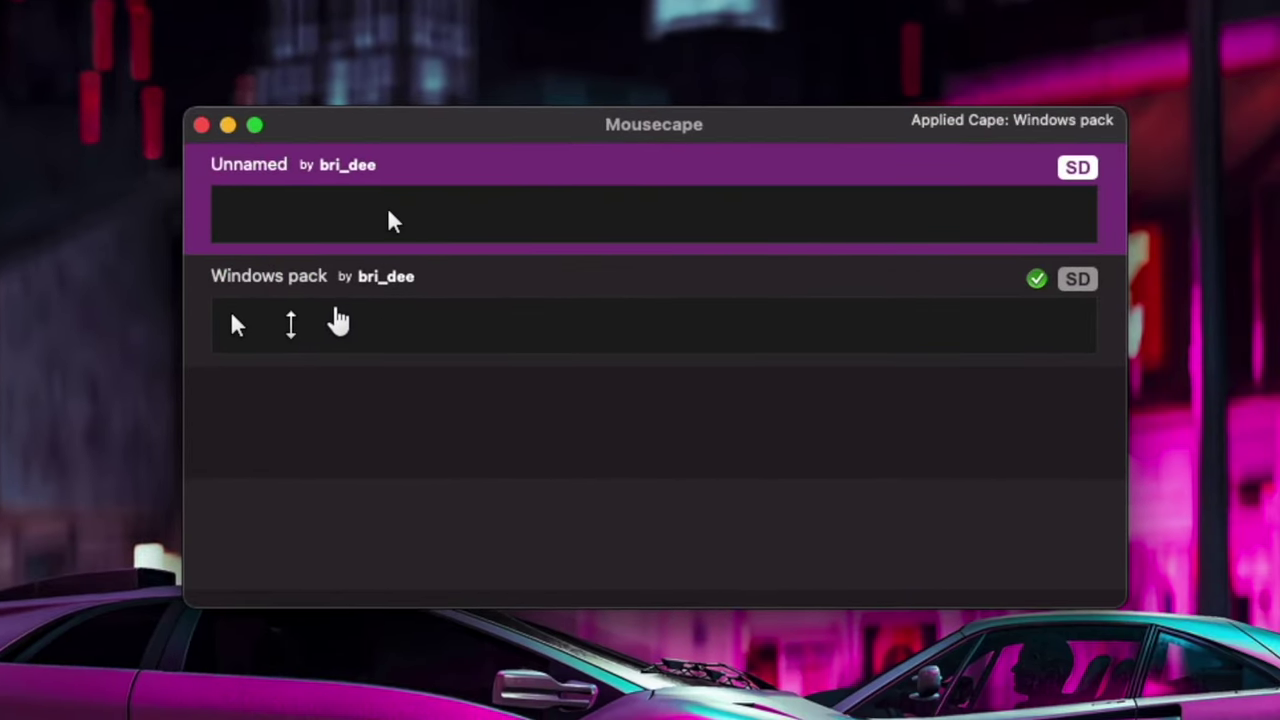
Open the new unnamed cape for editing and rename it "Smiley face".
{"action": "right_click", "coordinate": [560, 197]}
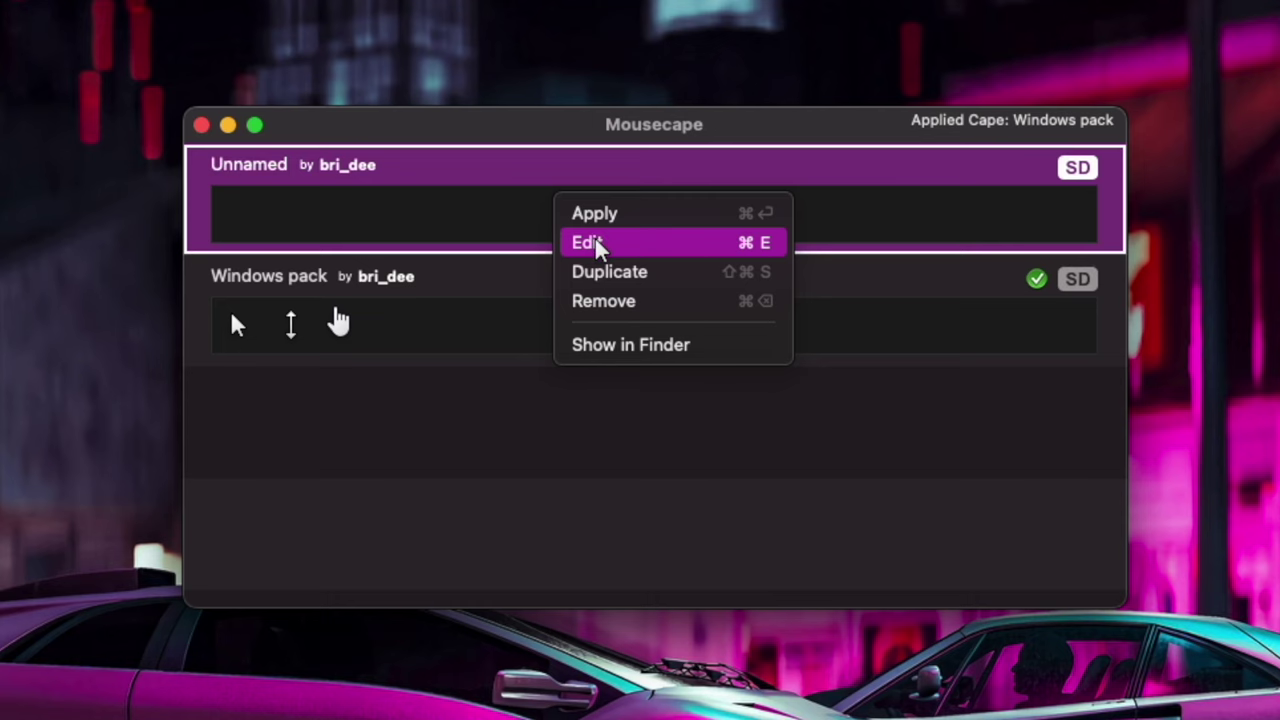
{"action": "left_click", "coordinate": [597, 247]}
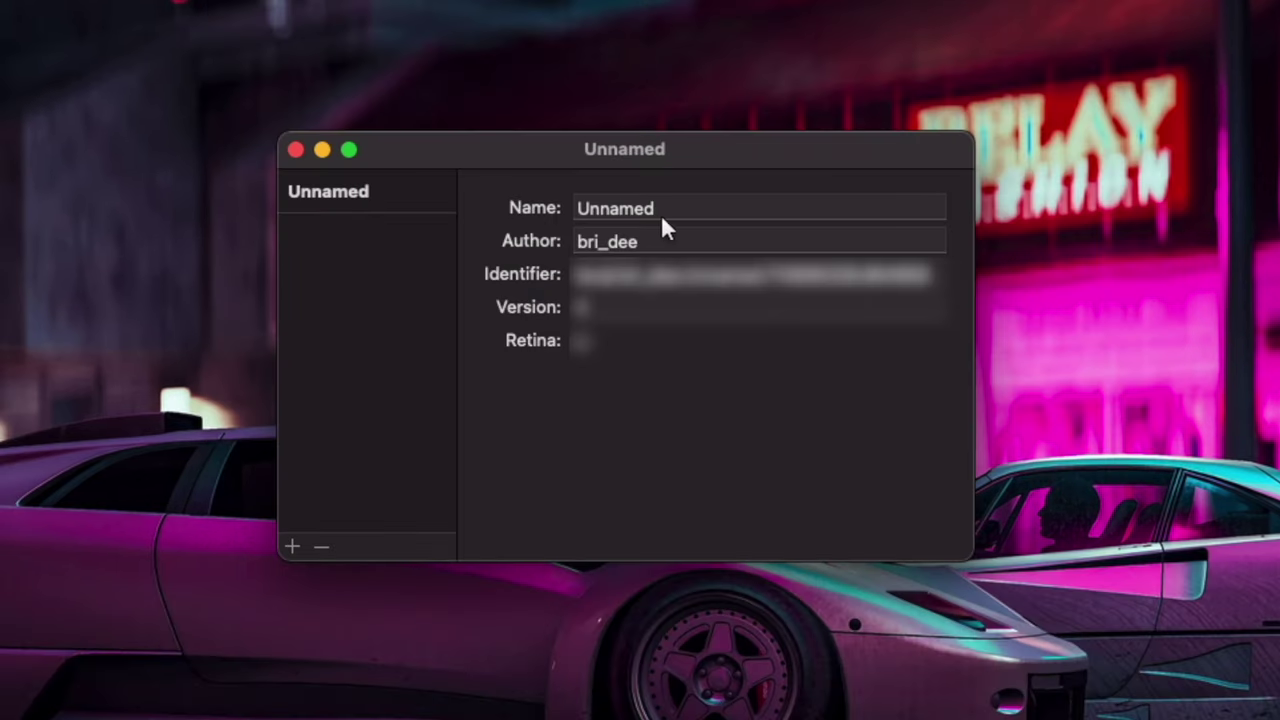
{"action": "left_click", "coordinate": [657, 208]}
{"action": "left_click_drag", "start_coordinate": [657, 208], "coordinate": [557, 192]}
{"action": "type", "text": "Smiley face"}
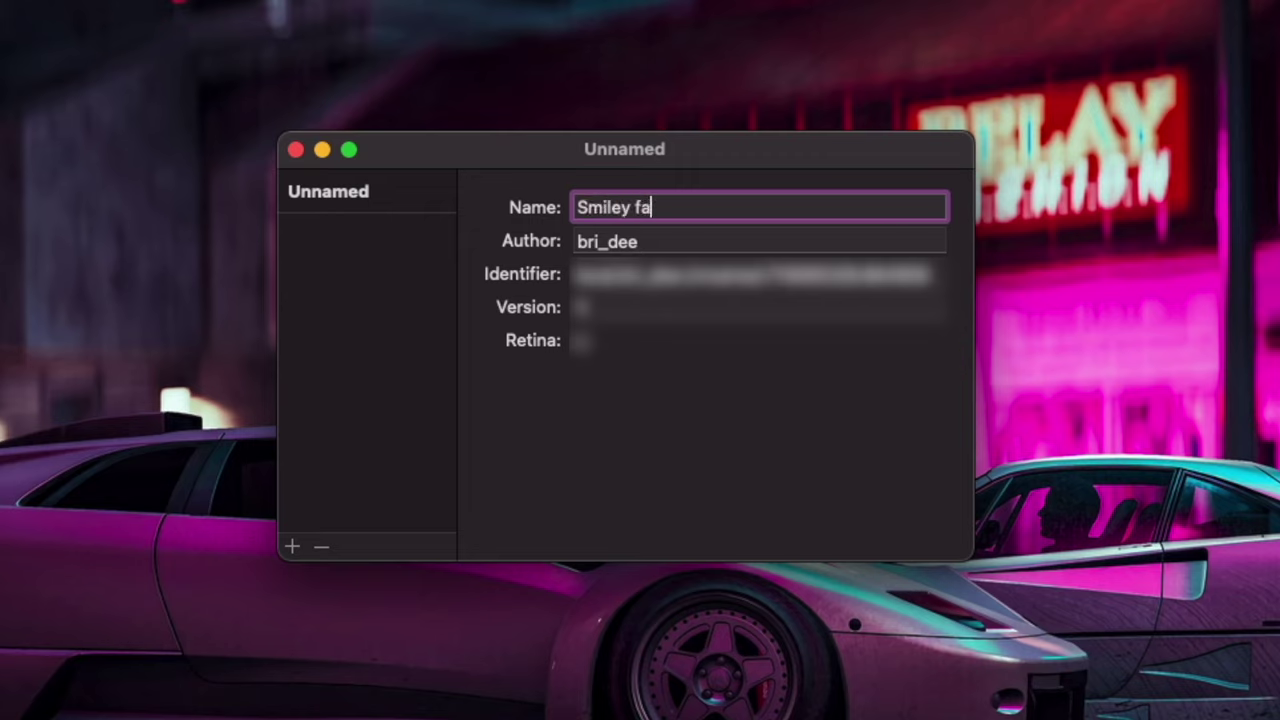
{"action": "key", "text": "Return"}
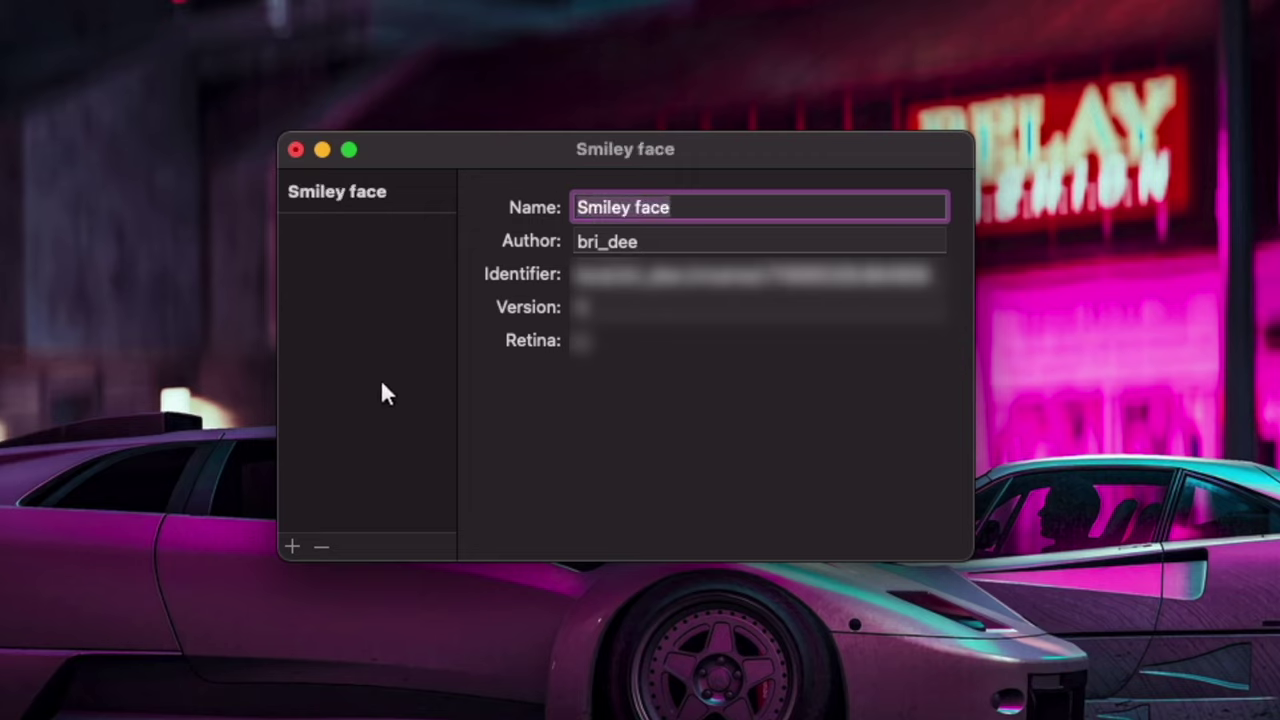
{"action": "left_click", "coordinate": [330, 450]}
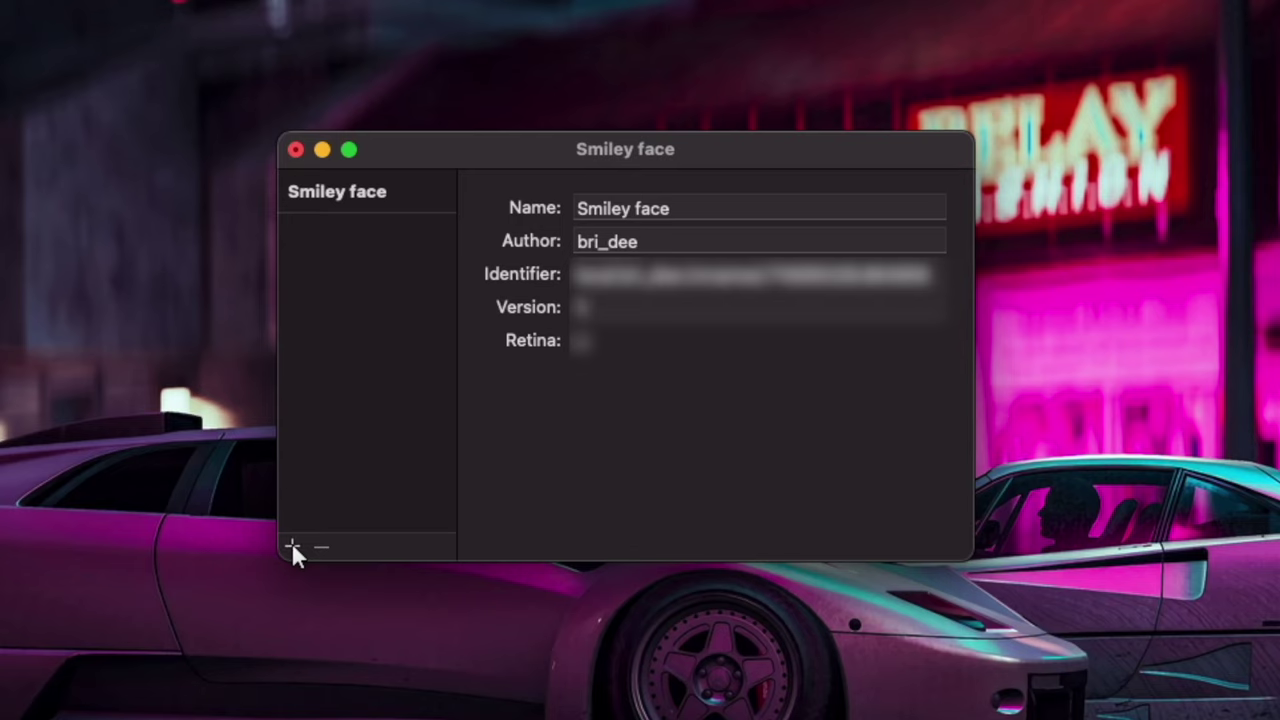
Add a cursor to the Smiley face cape and set its type to Arrow.
{"action": "left_click", "coordinate": [292, 545]}
{"action": "left_click", "coordinate": [336, 226]}
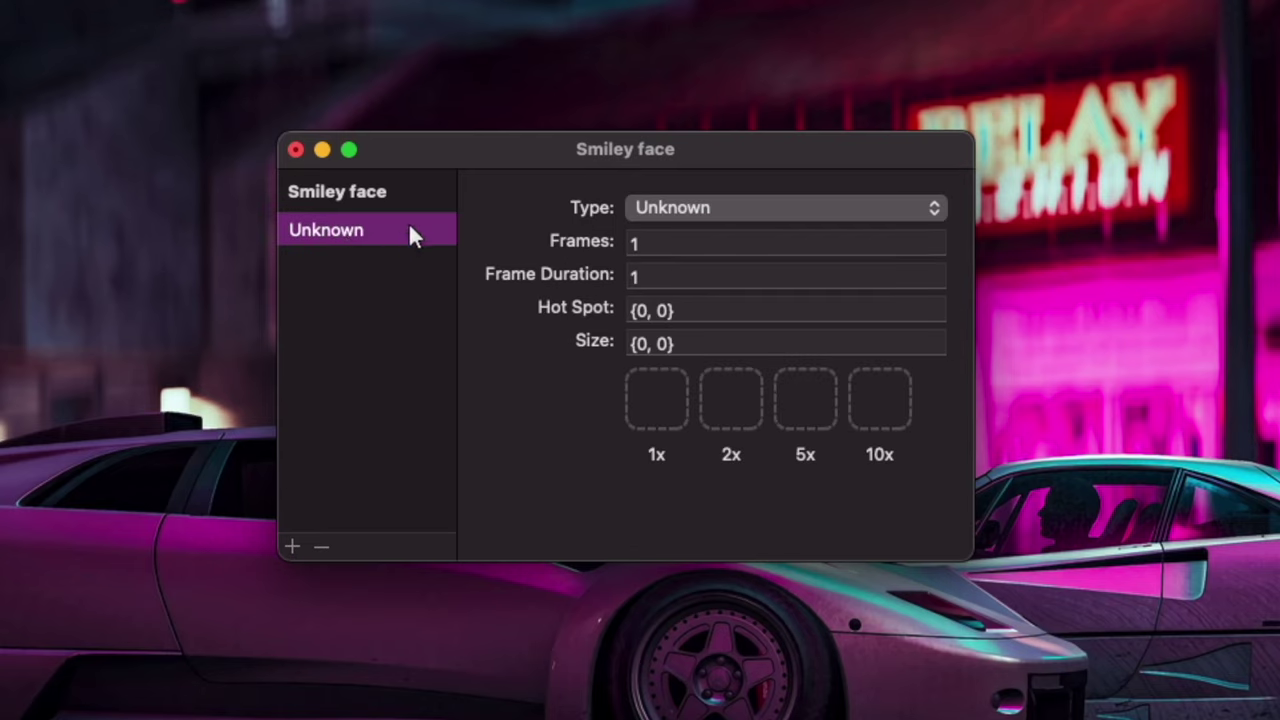
{"action": "left_click", "coordinate": [722, 208]}
{"action": "left_click", "coordinate": [667, 271]}
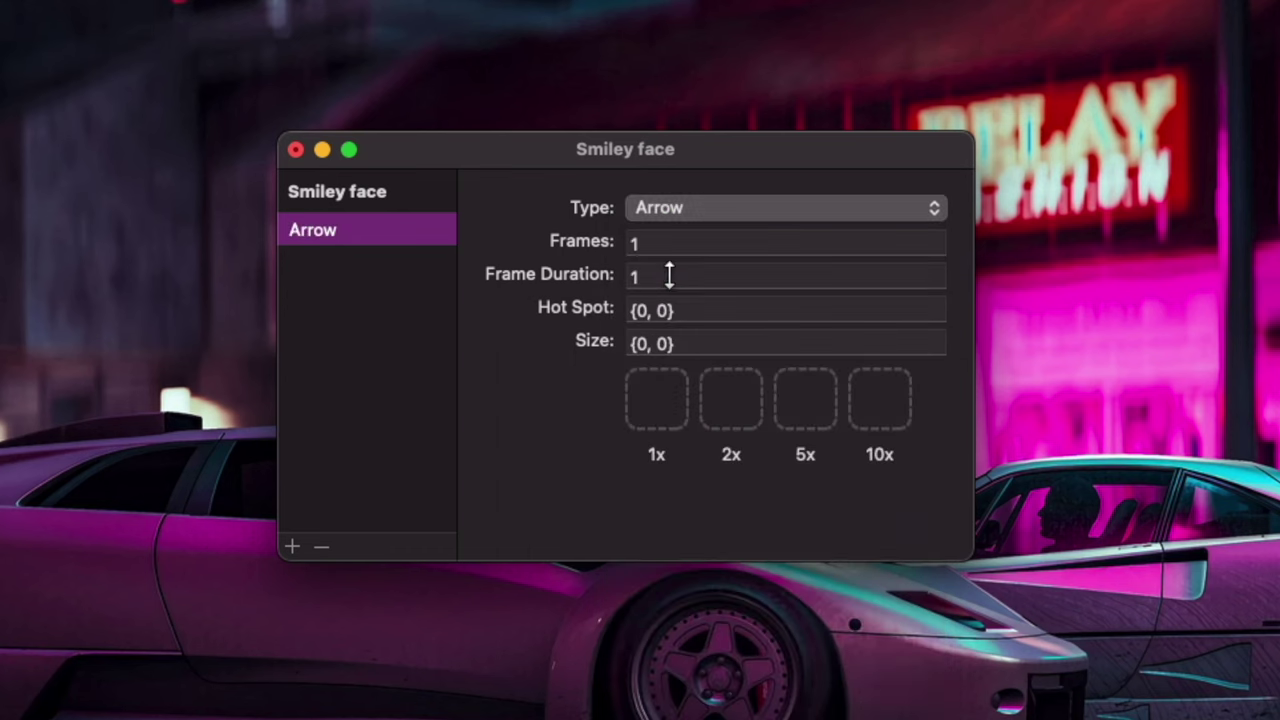
Load the smiley face cursor strip from the Desktop as the Arrow cursor's 1x image and set its frame count to 24.
{"action": "left_click_drag", "start_coordinate": [1236, 120], "coordinate": [648, 318]}
{"action": "left_click", "coordinate": [650, 238]}
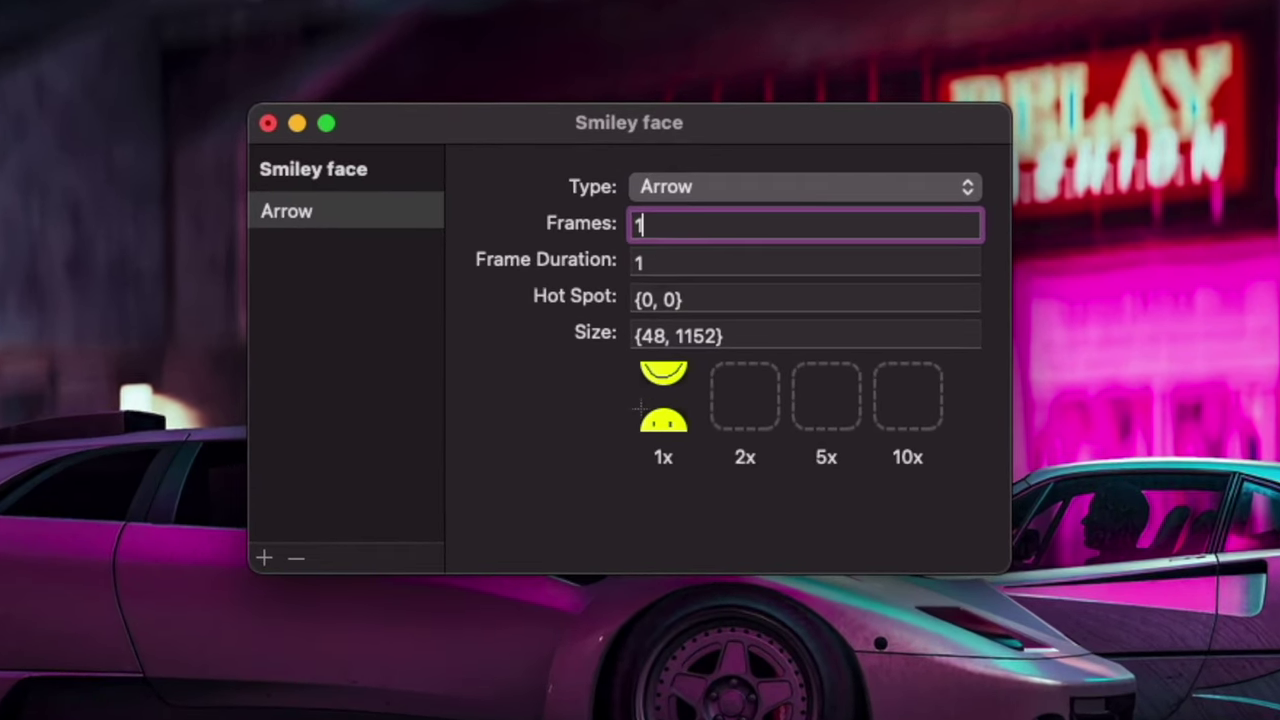
{"action": "type", "text": "24"}
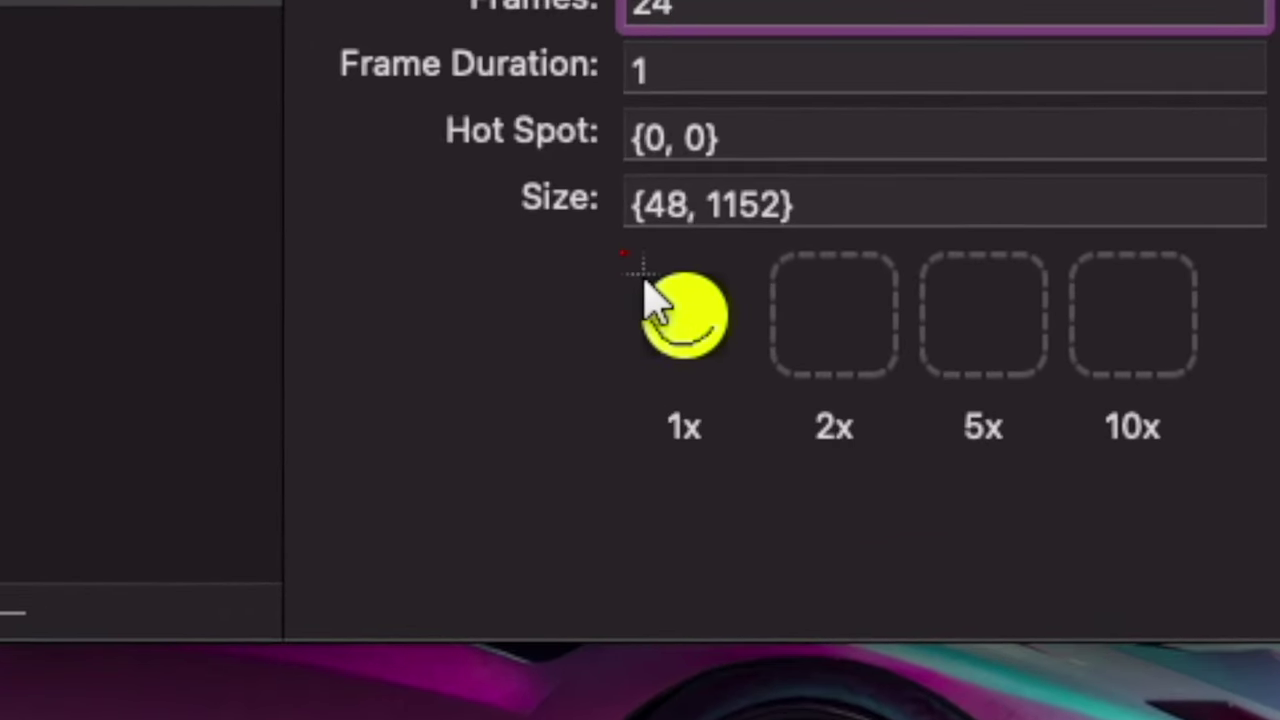
Adjust the Arrow cursor's hot spot to {8.6, 8.5} so that it meets the edge of the smiley face.
{"action": "left_click", "coordinate": [652, 137]}
{"action": "key", "text": "BackSpace"}
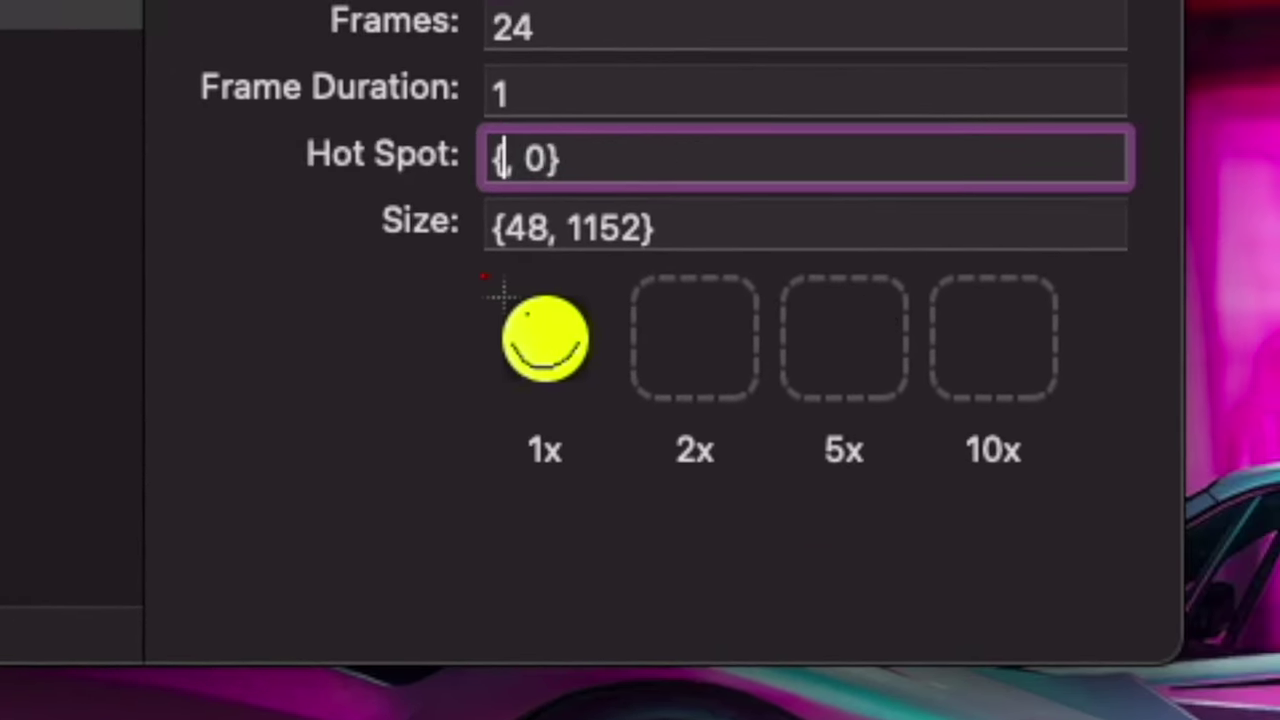
{"action": "type", "text": "6"}
{"action": "key", "text": "BackSpace"}
{"action": "type", "text": "7"}
{"action": "key", "text": "BackSpace"}
{"action": "type", "text": "8"}
{"action": "key", "text": "BackSpace"}
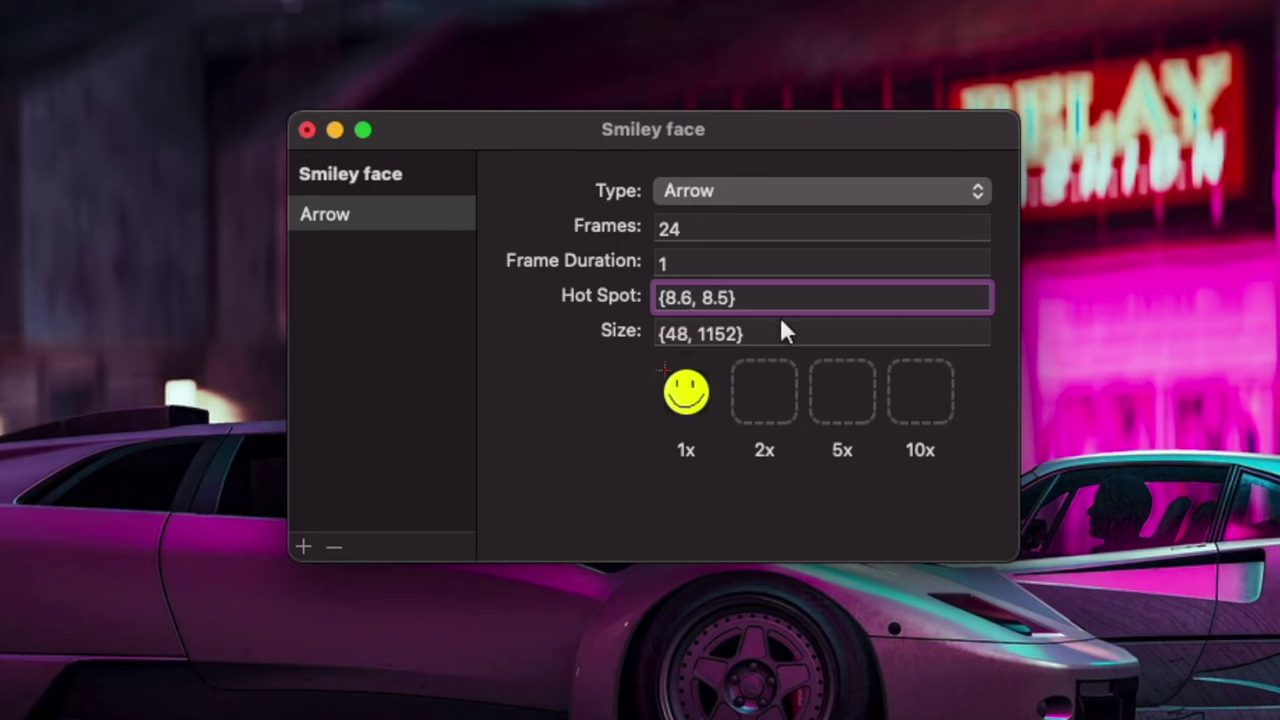
Set the Arrow cursor's size to {48, 48}.
{"action": "left_click_drag", "start_coordinate": [697, 333], "coordinate": [736, 338]}
{"action": "type", "text": "48"}
{"action": "key", "text": "Return"}
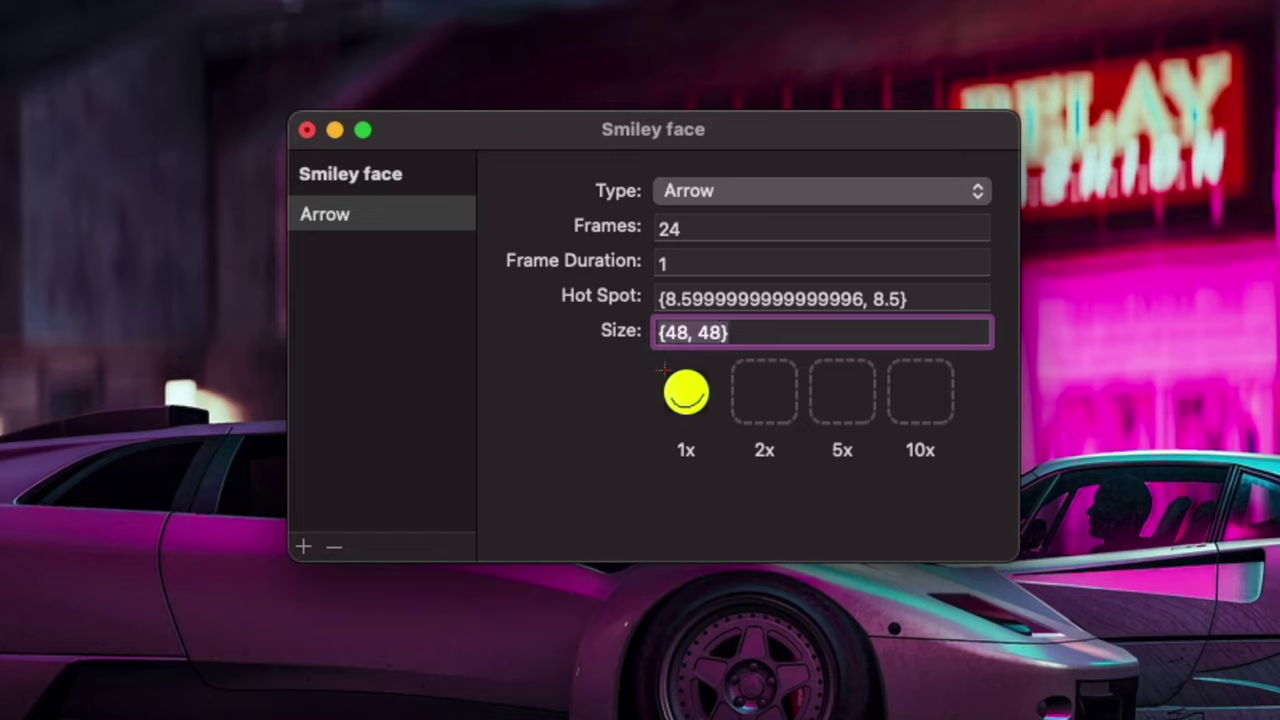
Try several frame durations for the Arrow cursor, including 0.2 and 0.09, and settle on 0.1.
{"action": "left_click", "coordinate": [697, 268]}
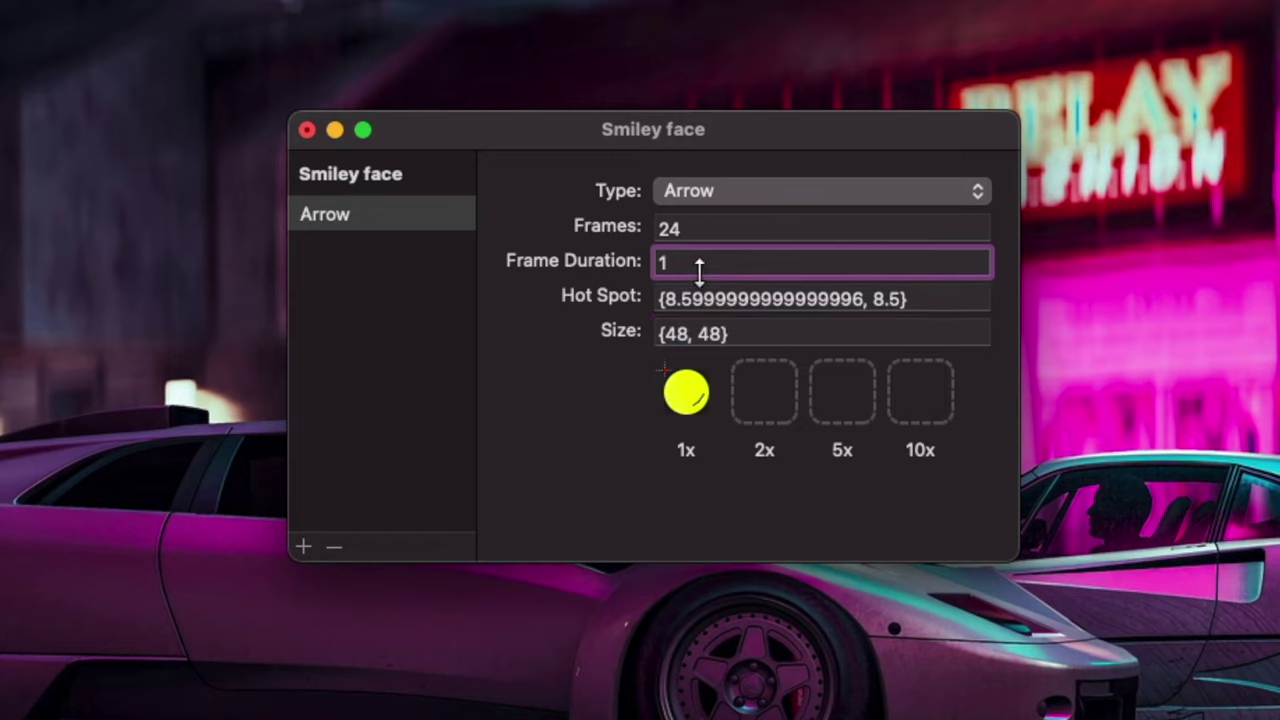
{"action": "key", "text": "BackSpace"}
{"action": "type", "text": ".2"}
{"action": "key", "text": "BackSpace"}
{"action": "key", "text": "BackSpace"}
{"action": "type", "text": "1"}
{"action": "key", "text": "BackSpace"}
{"action": "type", "text": "0.09"}
{"action": "key", "text": "BackSpace"}
{"action": "key", "text": "BackSpace"}
{"action": "type", "text": "1"}
Close the cape editor with its changes saved and apply the Smiley face cape as the active cursor set.
{"action": "left_click", "coordinate": [306, 129]}
{"action": "left_click", "coordinate": [660, 397]}
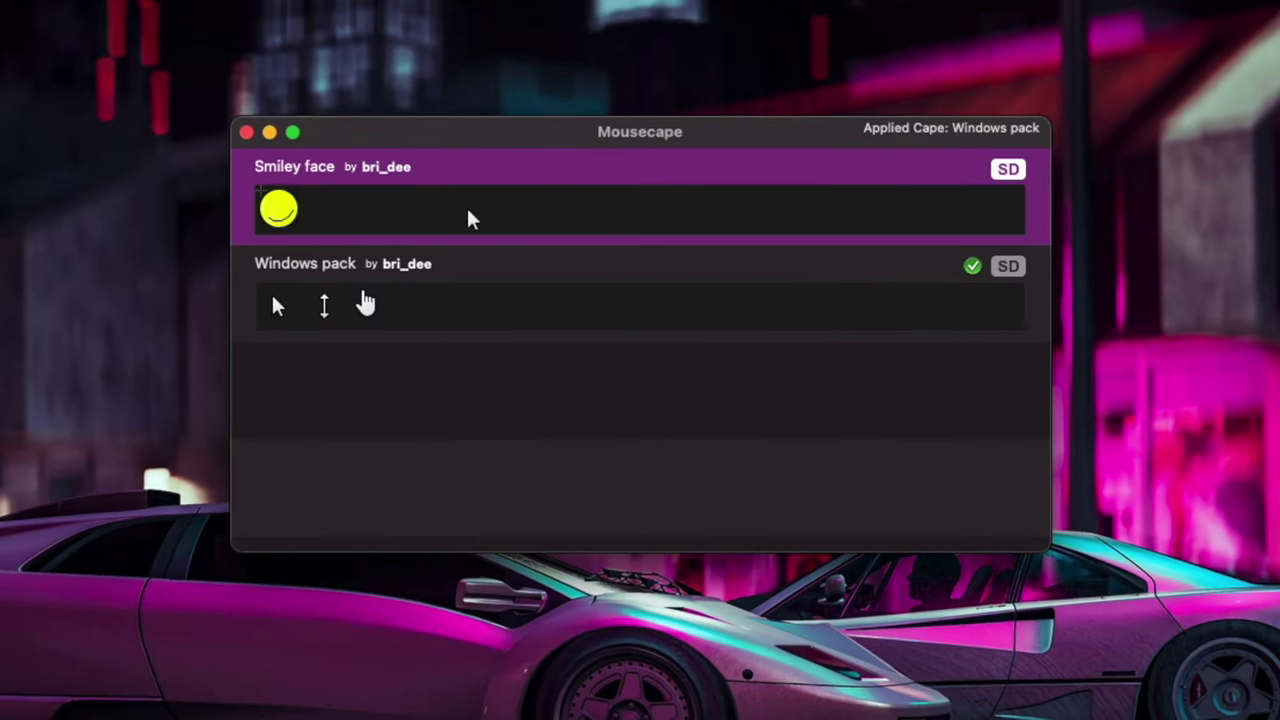
{"action": "double_click", "coordinate": [340, 204]}
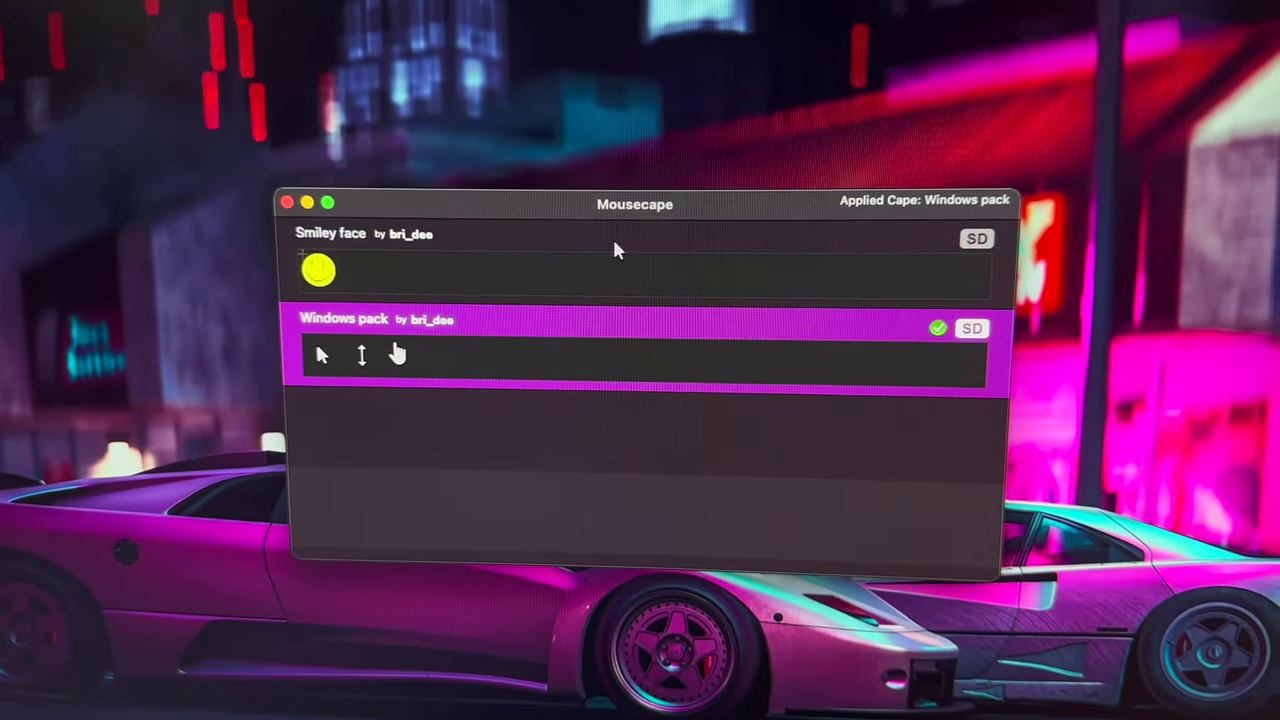
{"action": "left_click", "coordinate": [519, 276]}
{"action": "double_click", "coordinate": [627, 248]}
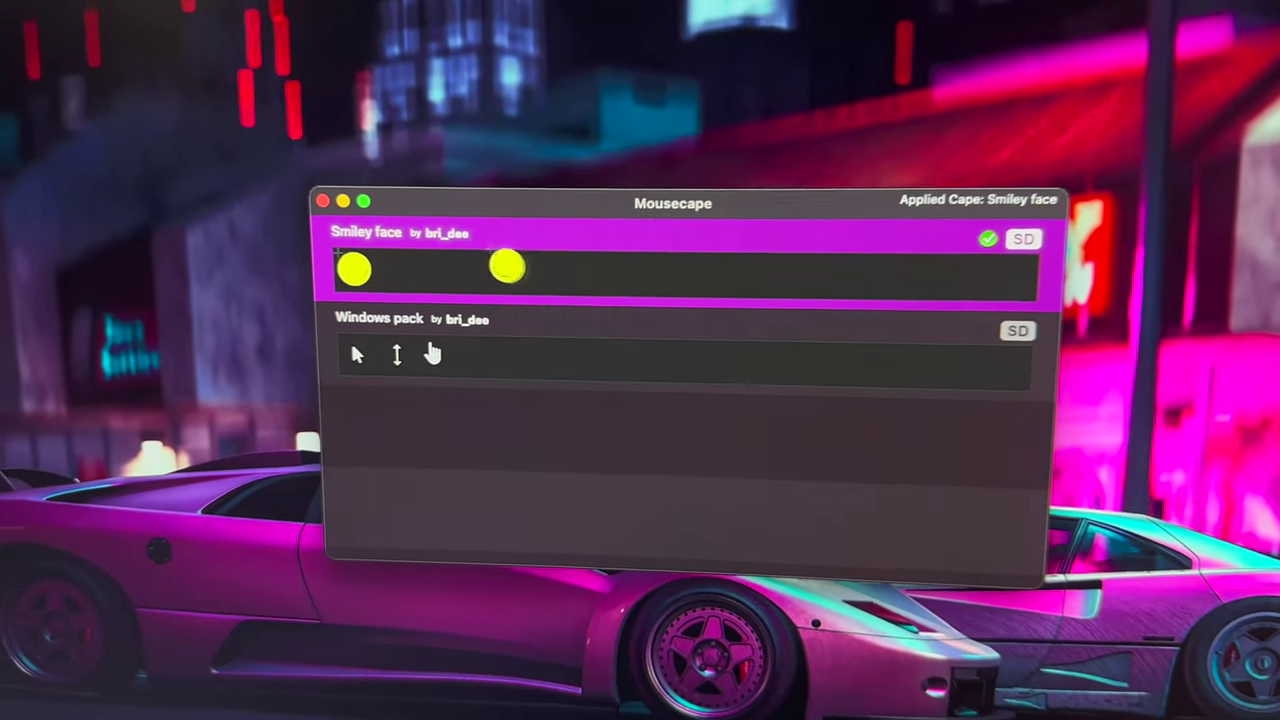